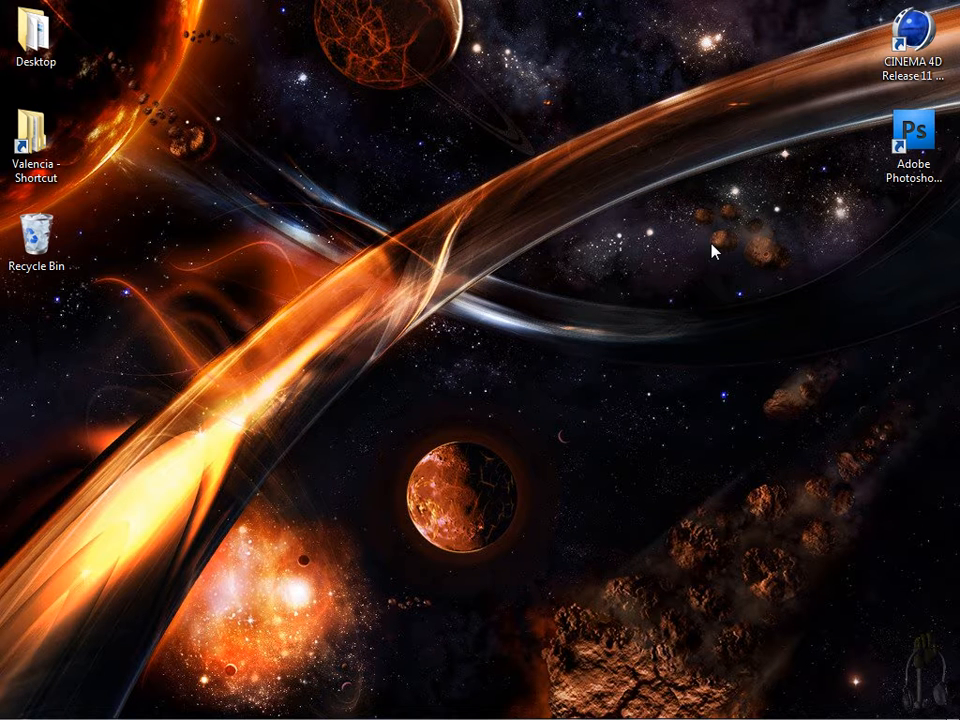
- Launch CINEMA 4D Release 11 64 Bit from the desktop
click(895, 42)
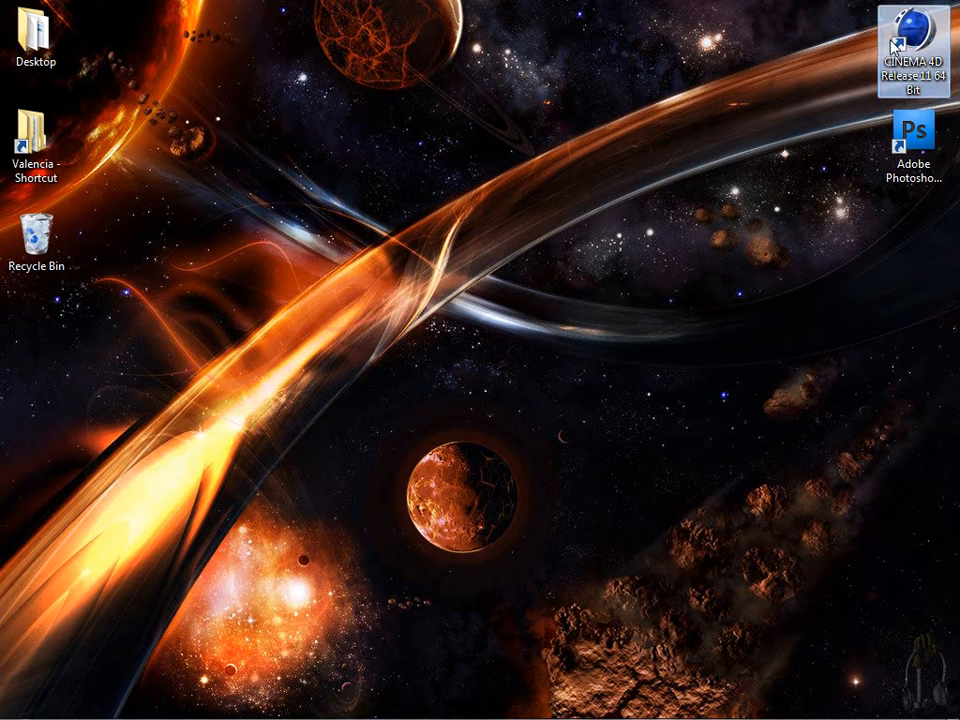
double_click(893, 42)
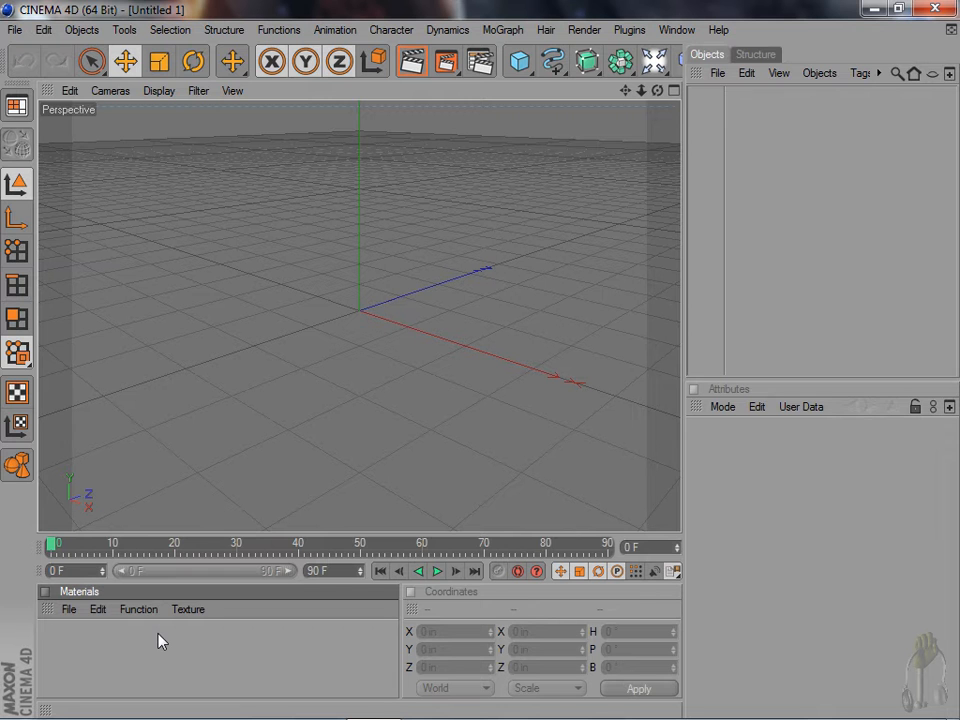
click(188, 609)
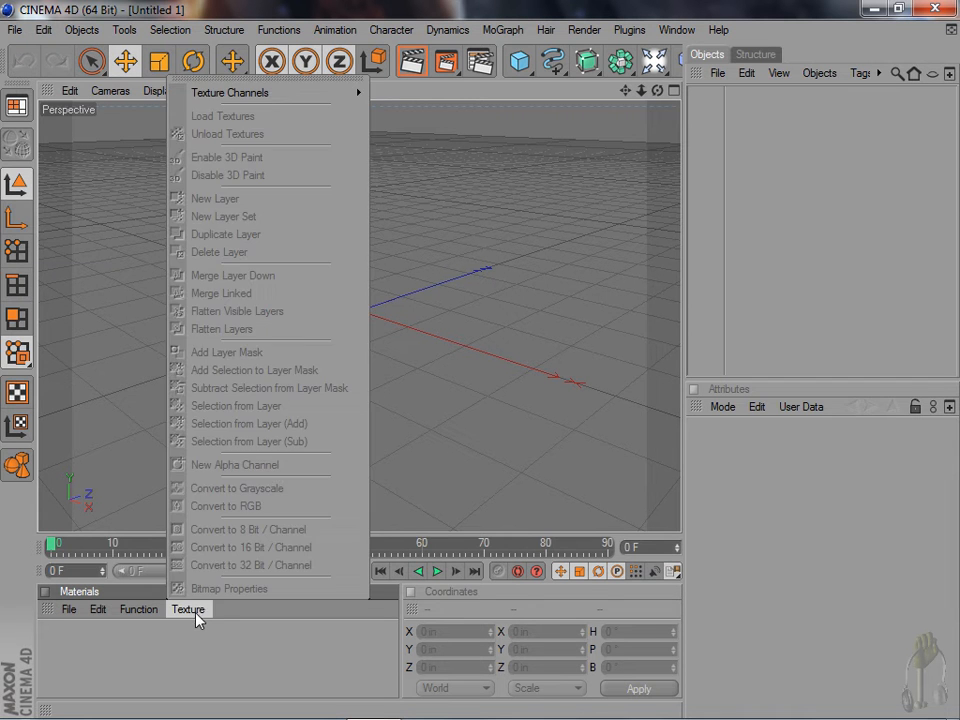
click(242, 675)
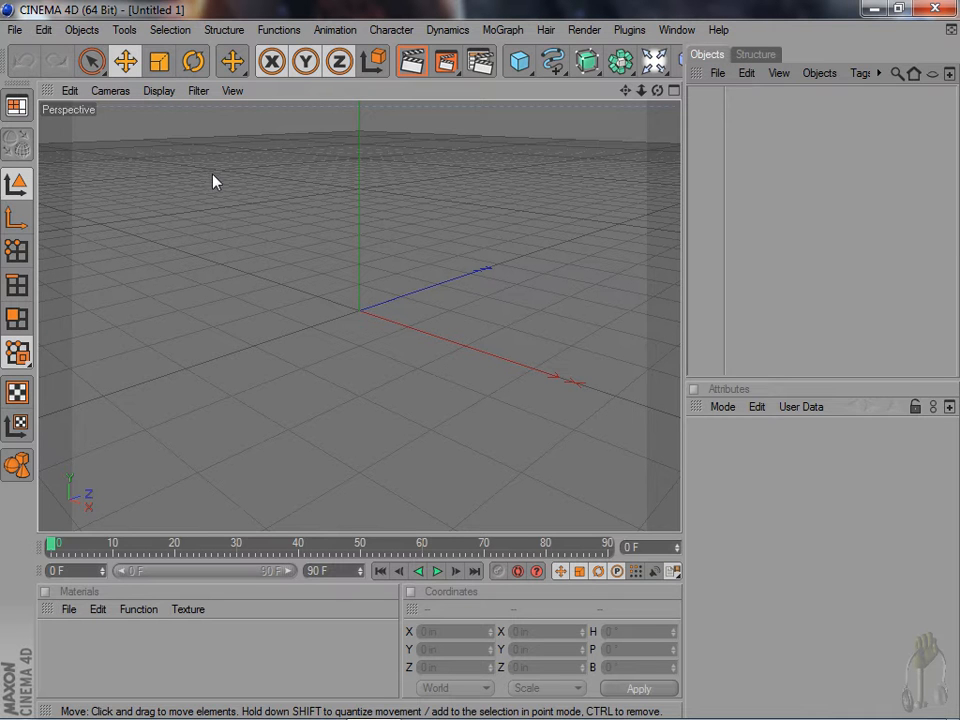
- Switch through the object axis, point and edge editing modes to polygon mode
click(20, 218)
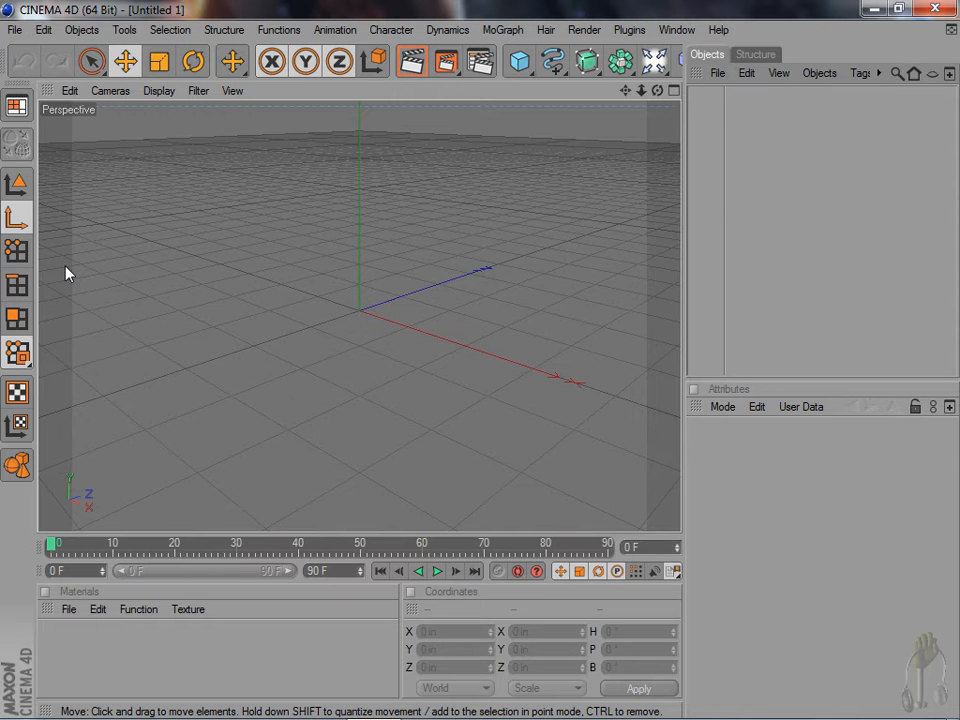
click(28, 256)
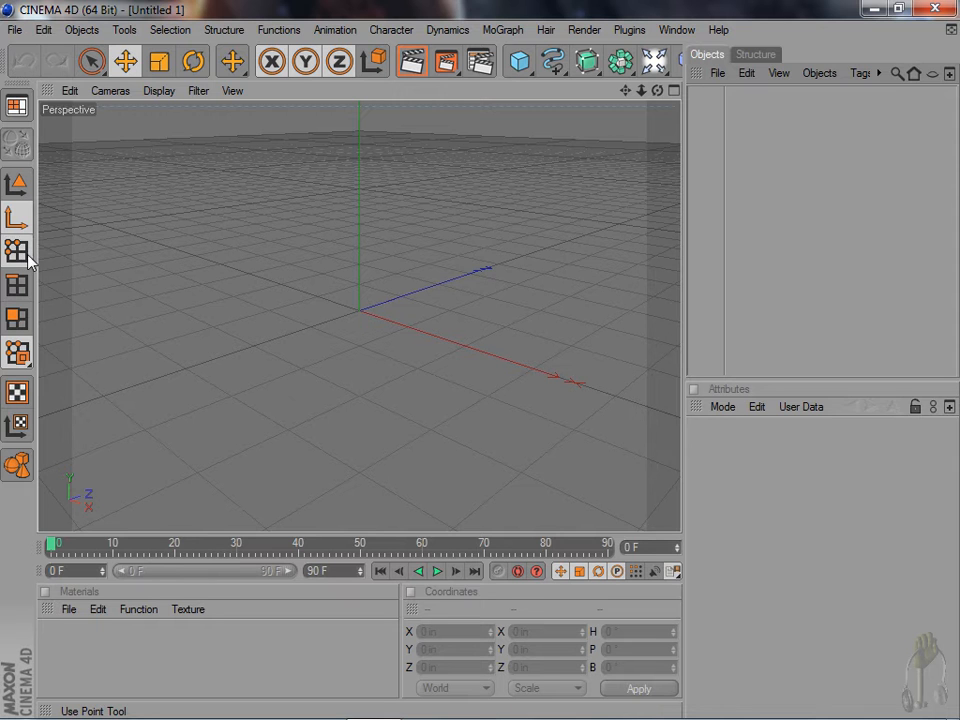
click(20, 287)
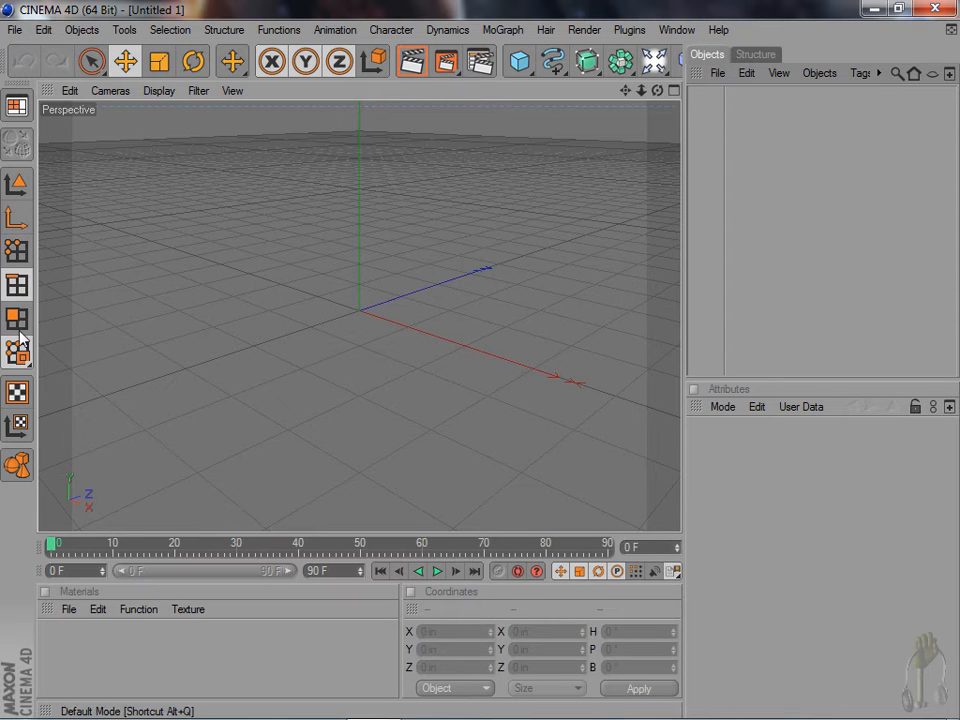
click(18, 325)
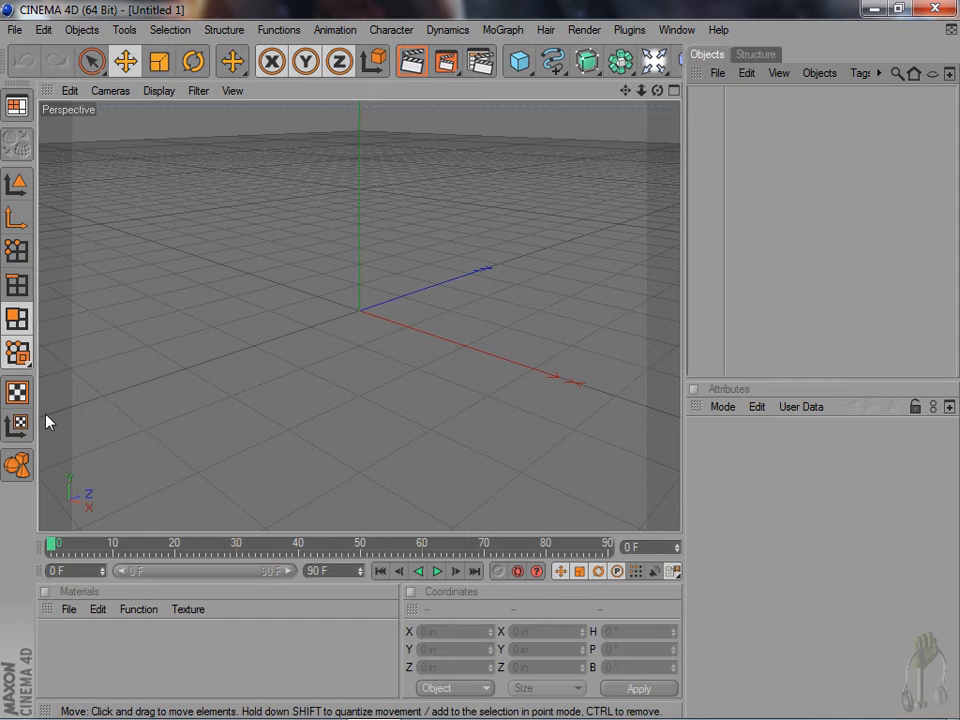
- Switch the interface to the Animation layout to look over its Timeline, and restore the Standard layout
click(15, 106)
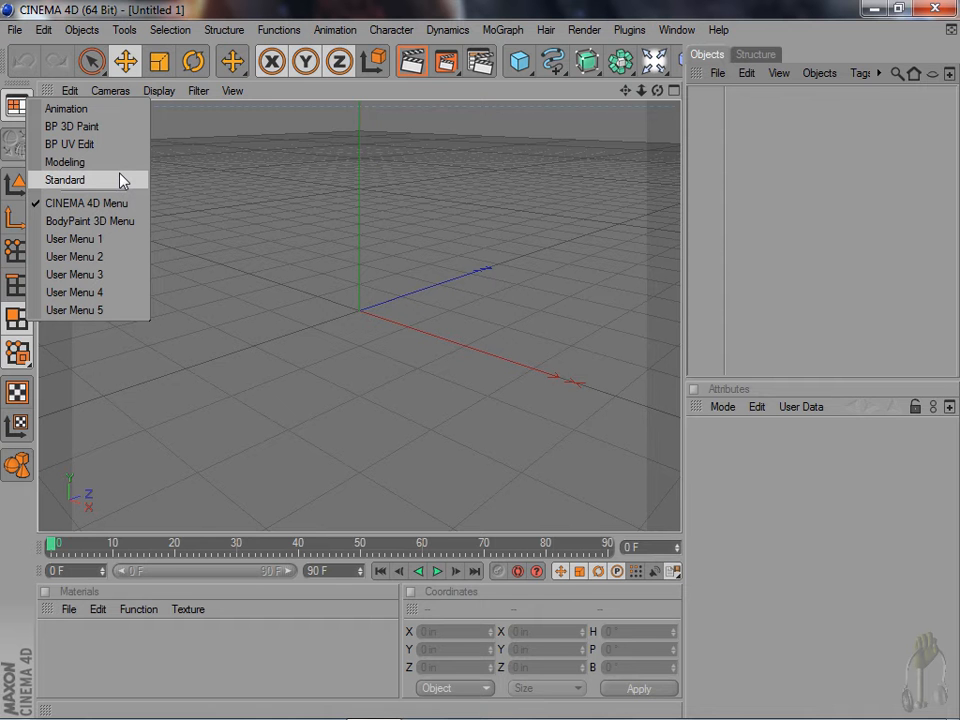
click(100, 116)
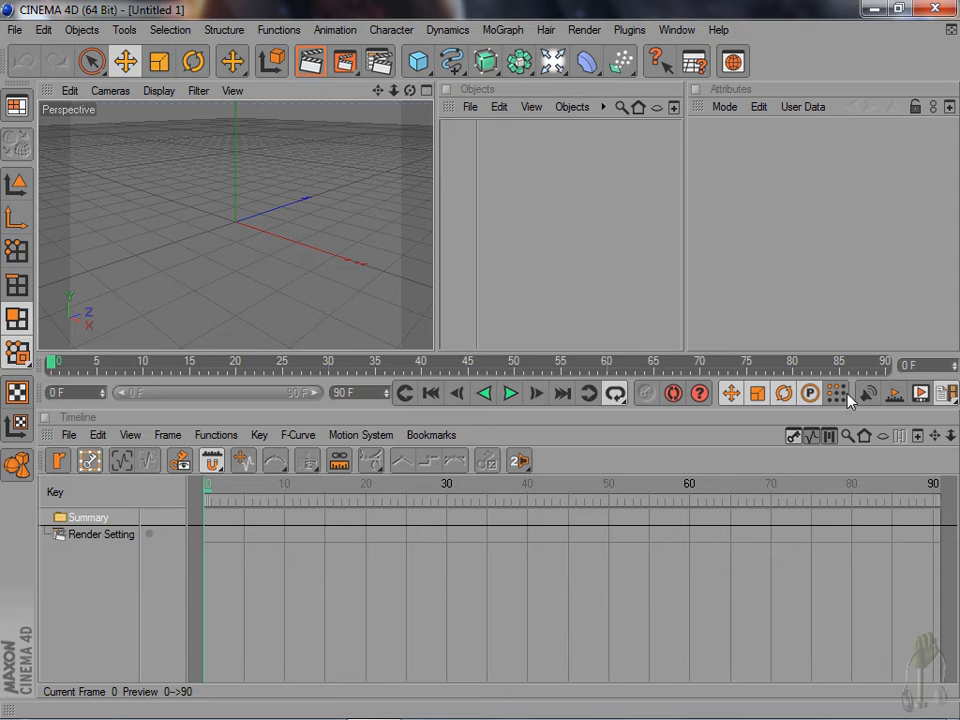
mouse_move(208, 493)
mouse_down()
mouse_move(658, 484)
mouse_move(204, 504)
mouse_up()
click(259, 435)
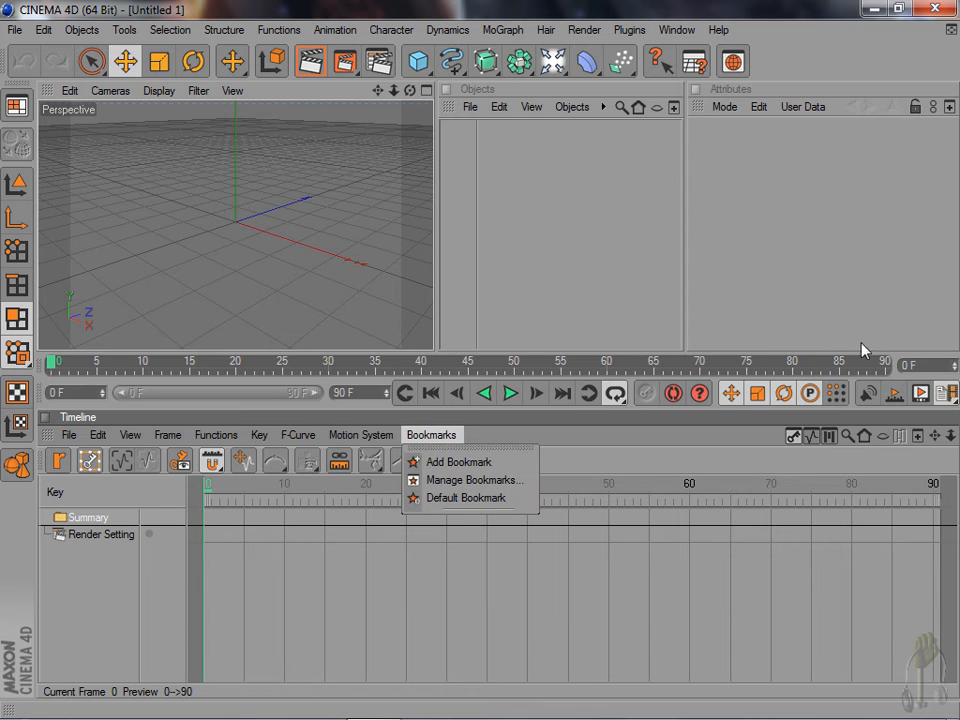
click(510, 318)
click(12, 108)
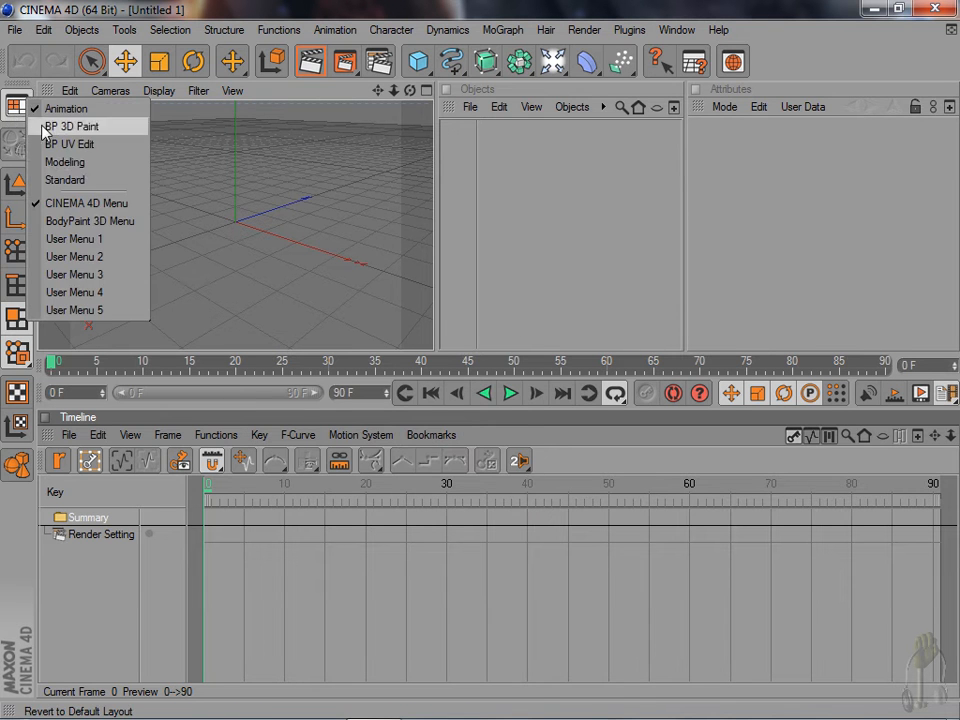
click(84, 183)
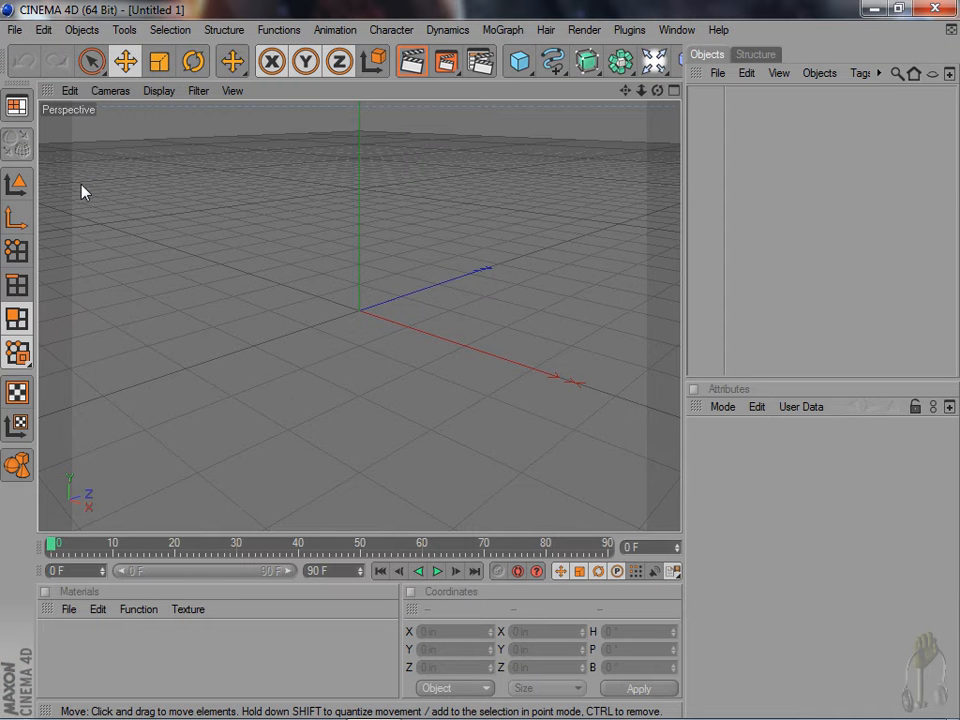
- Activate the Live Selection, Move and Scale tools in turn, ending with the Rotate tool
click(97, 68)
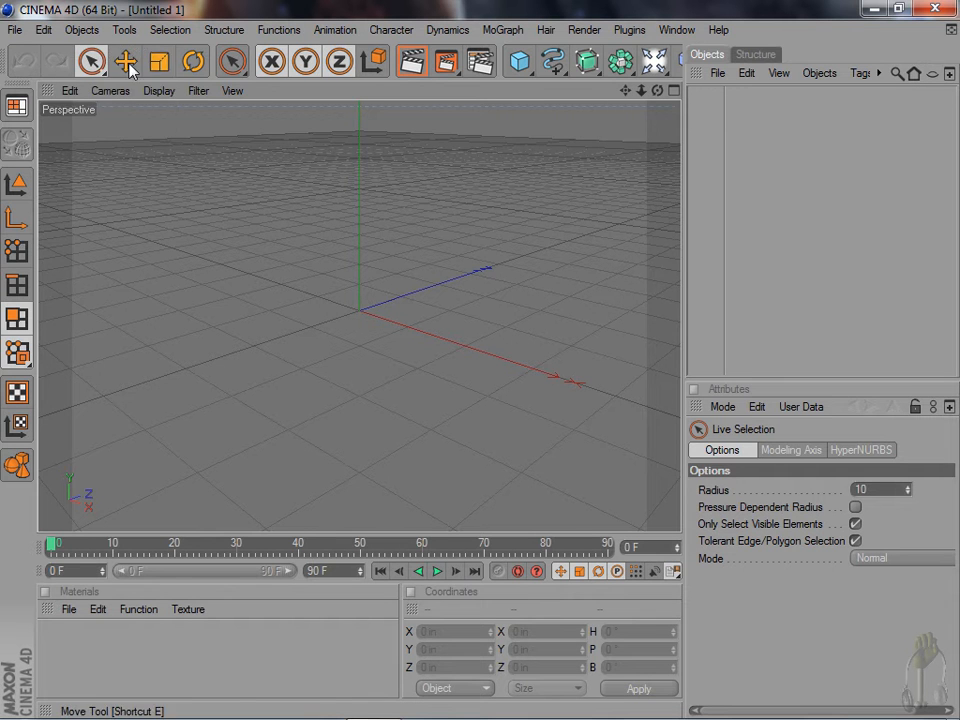
click(128, 64)
click(160, 63)
click(197, 64)
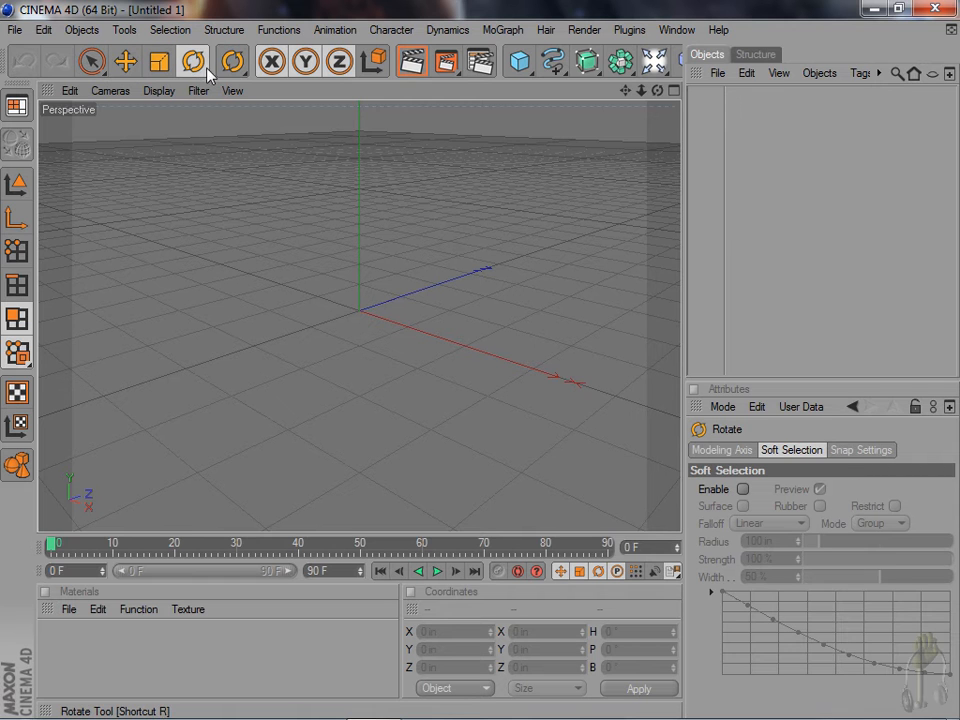
click(232, 61)
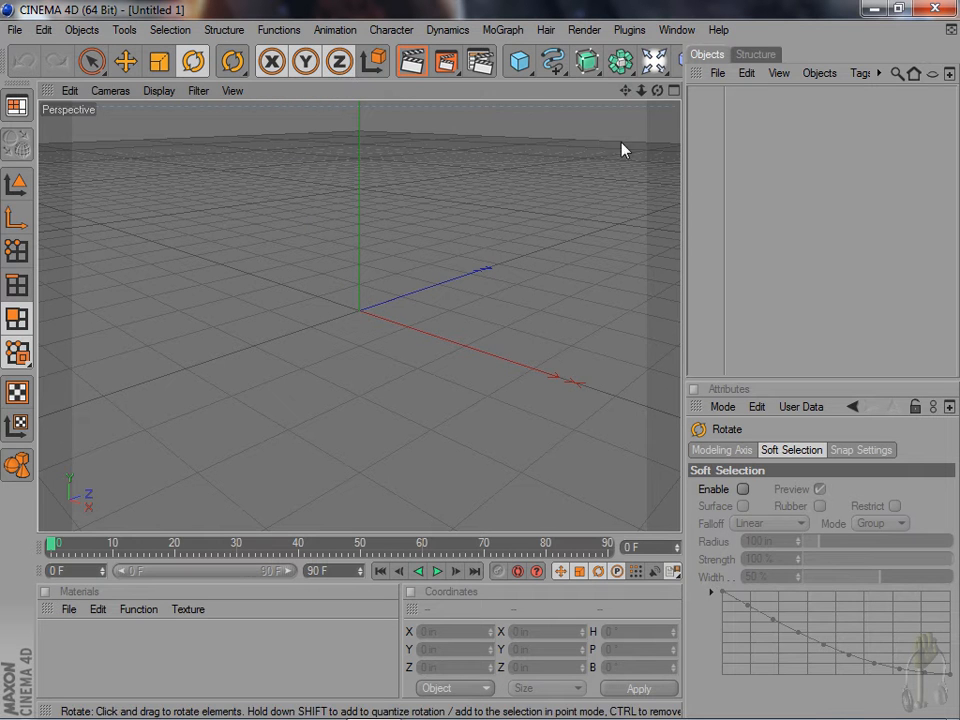
- Switch the editing mode back to Model mode
drag(625, 90, 630, 102)
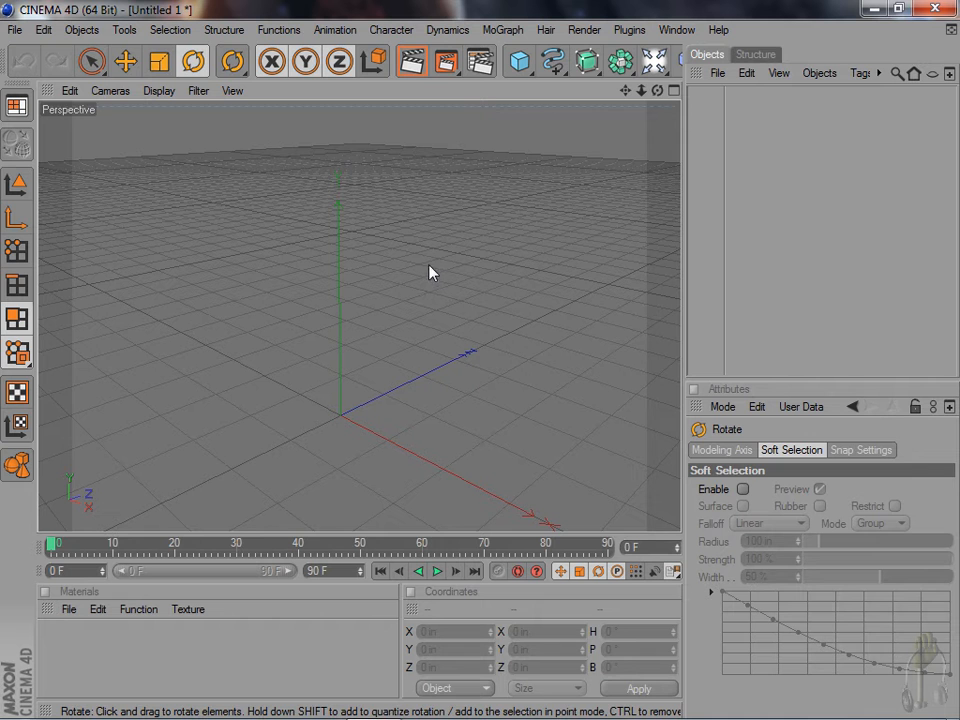
click(18, 186)
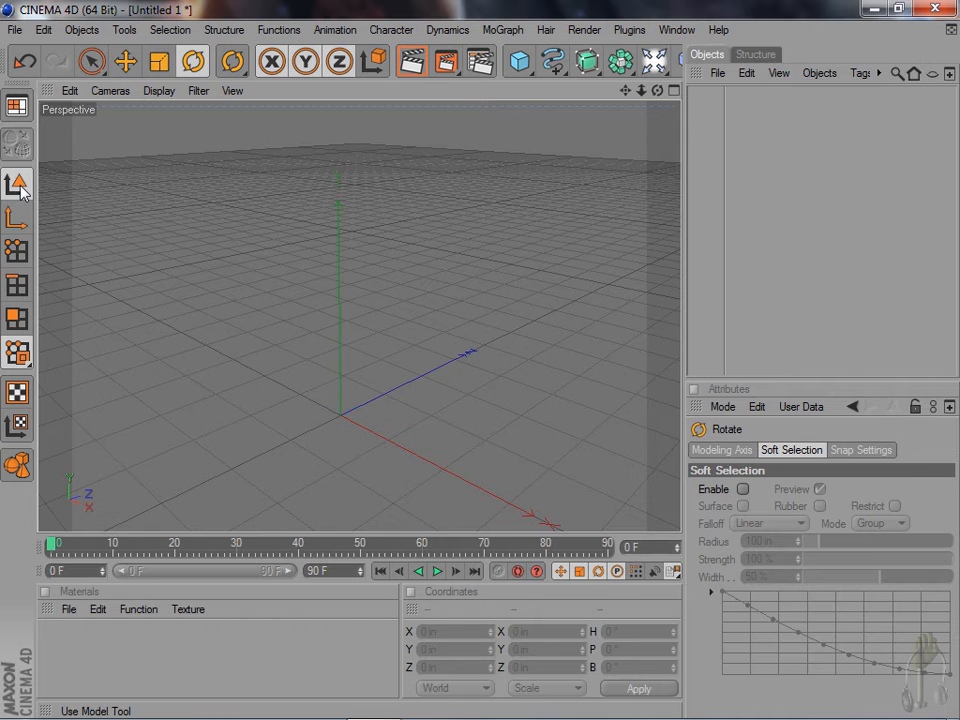
- Toggle the Y-axis lock off and on, and return the coordinate system to object coordinates
click(305, 61)
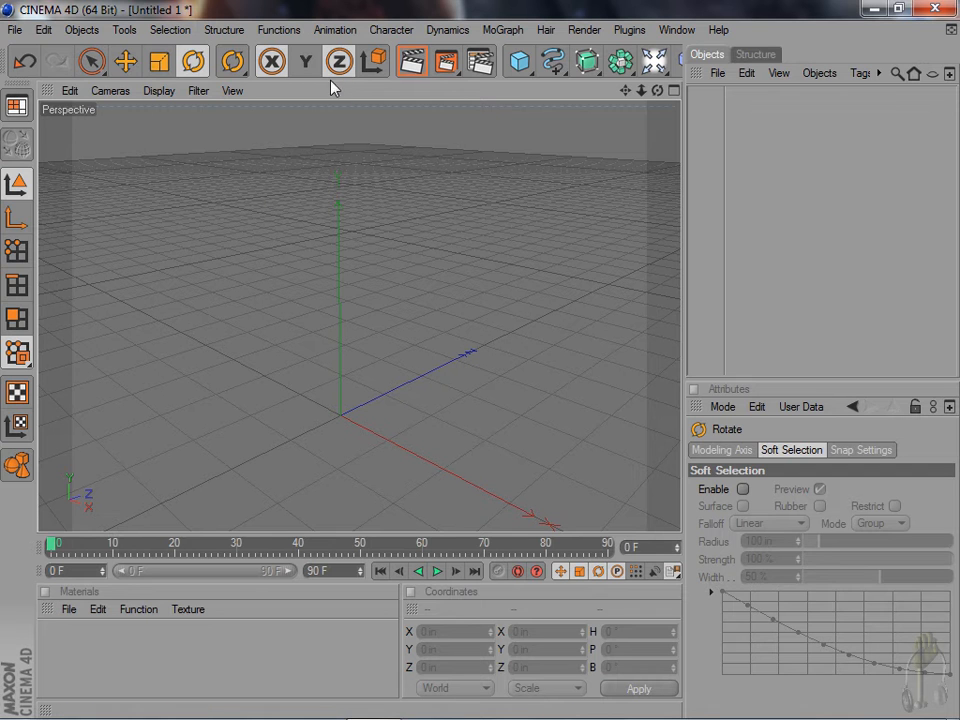
click(305, 61)
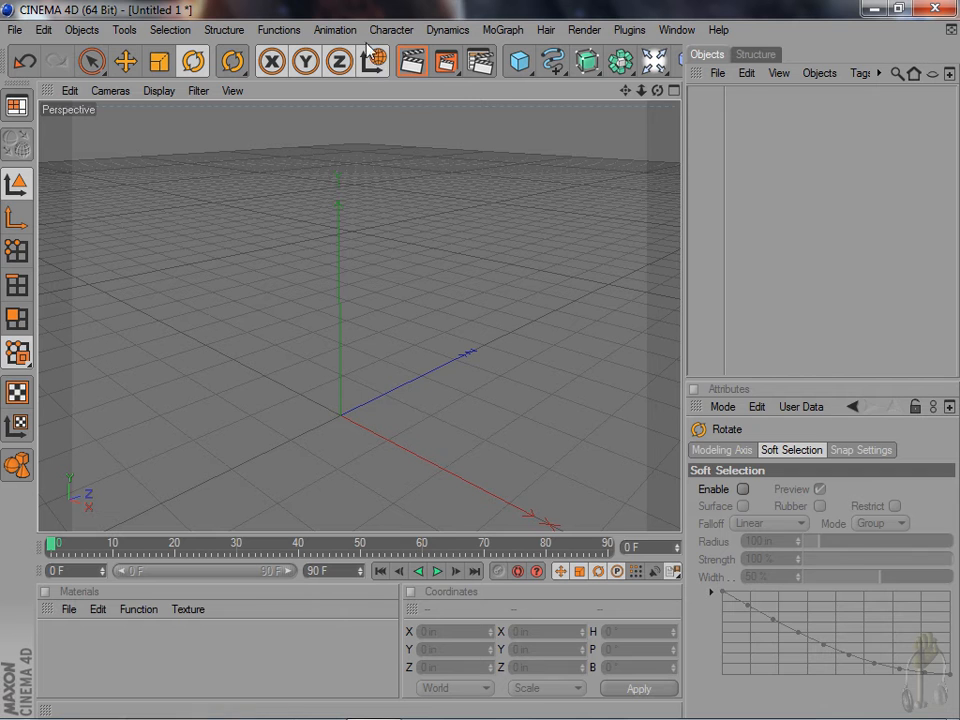
click(383, 73)
- Look through the available primitive, spline, NURBS, modeling, light and scene, deformer and particle objects
drag(502, 72, 268, 70)
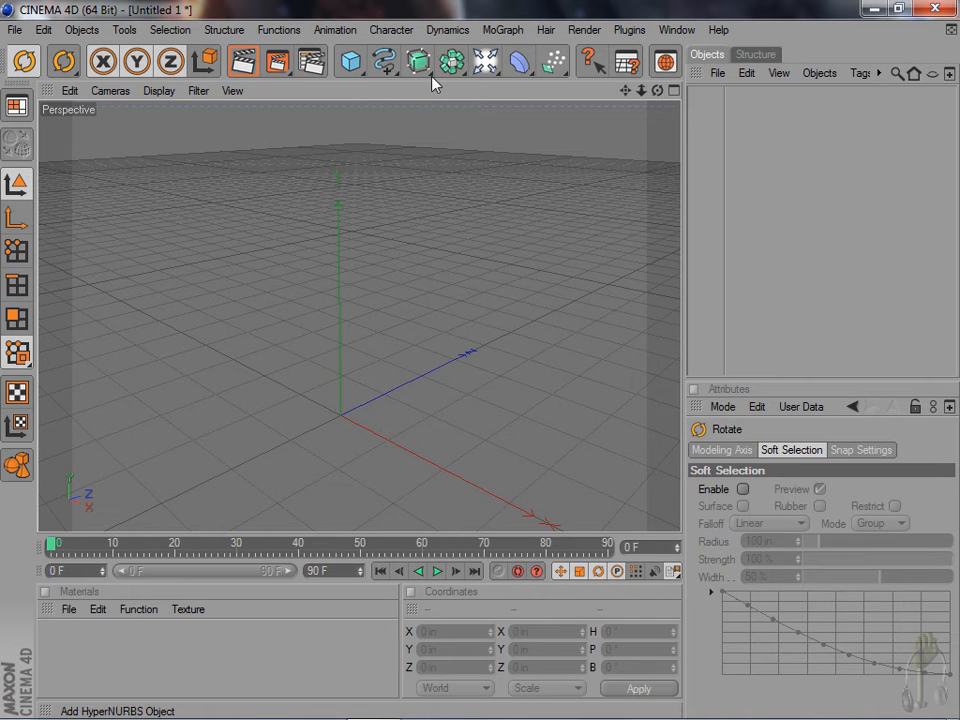
click(348, 66)
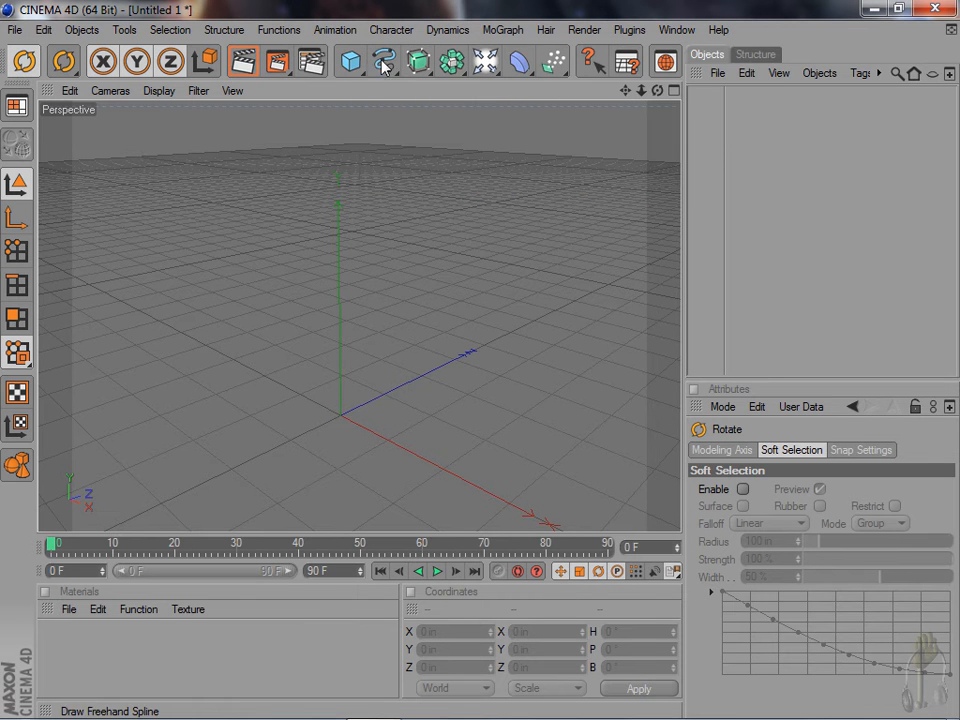
click(384, 61)
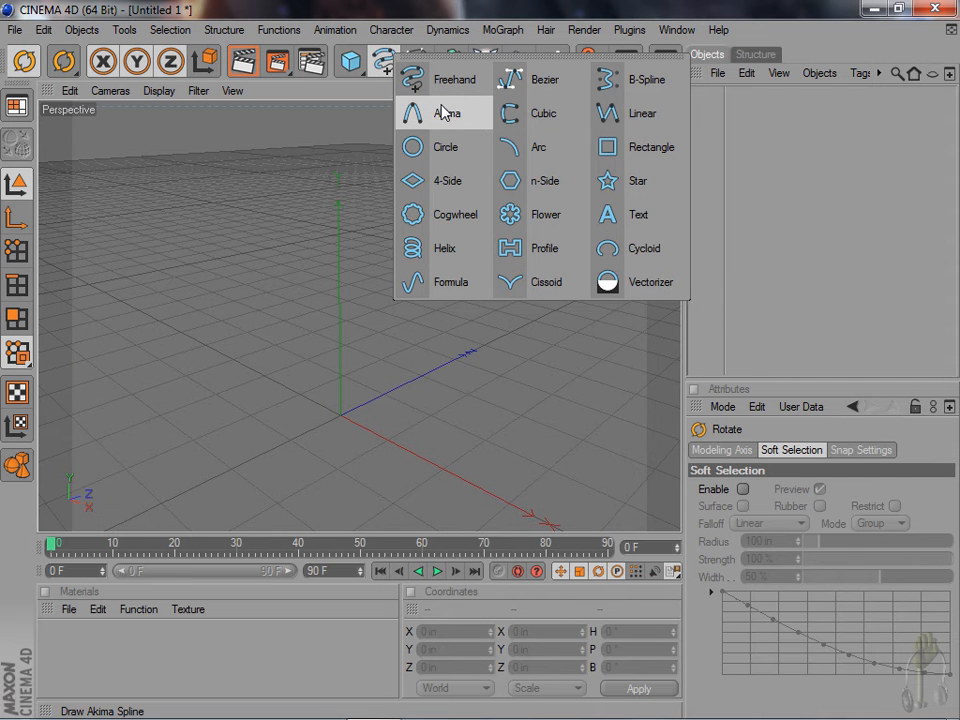
click(420, 64)
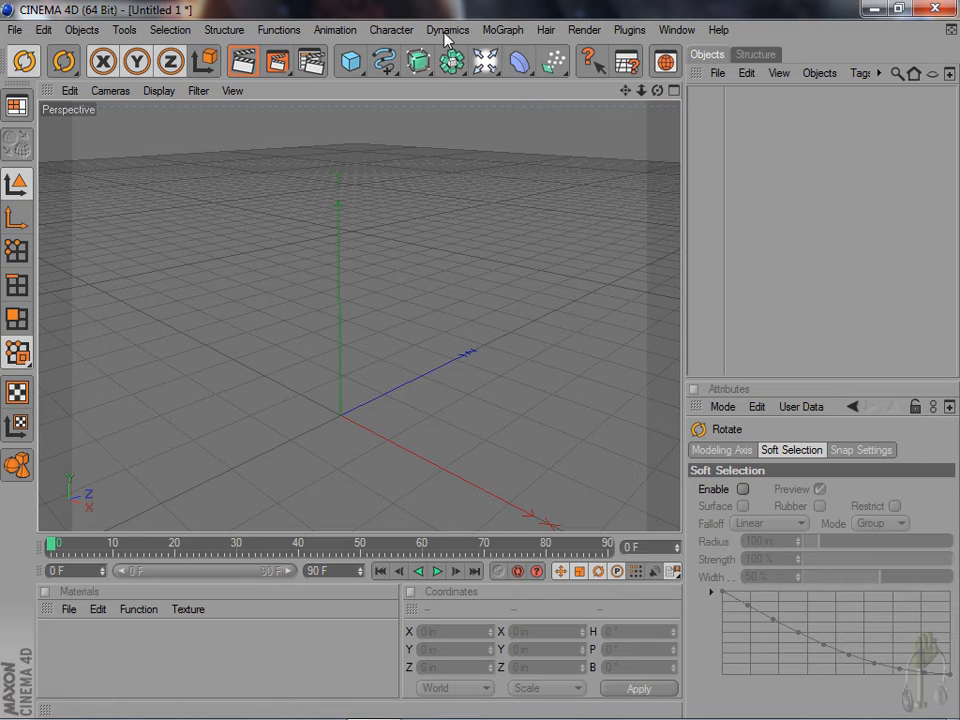
click(453, 66)
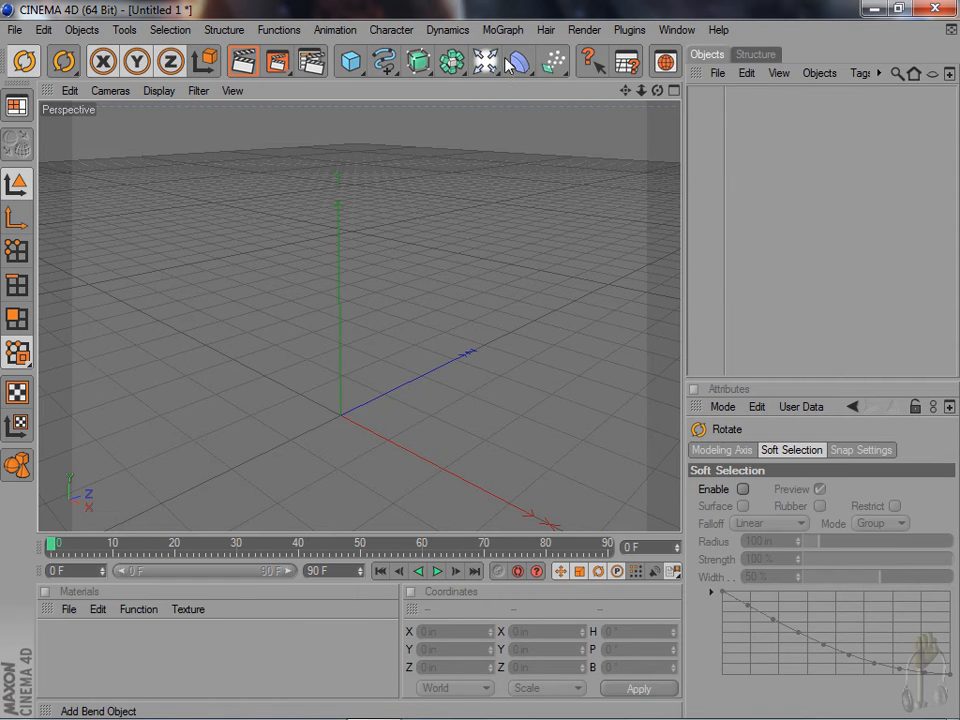
click(484, 62)
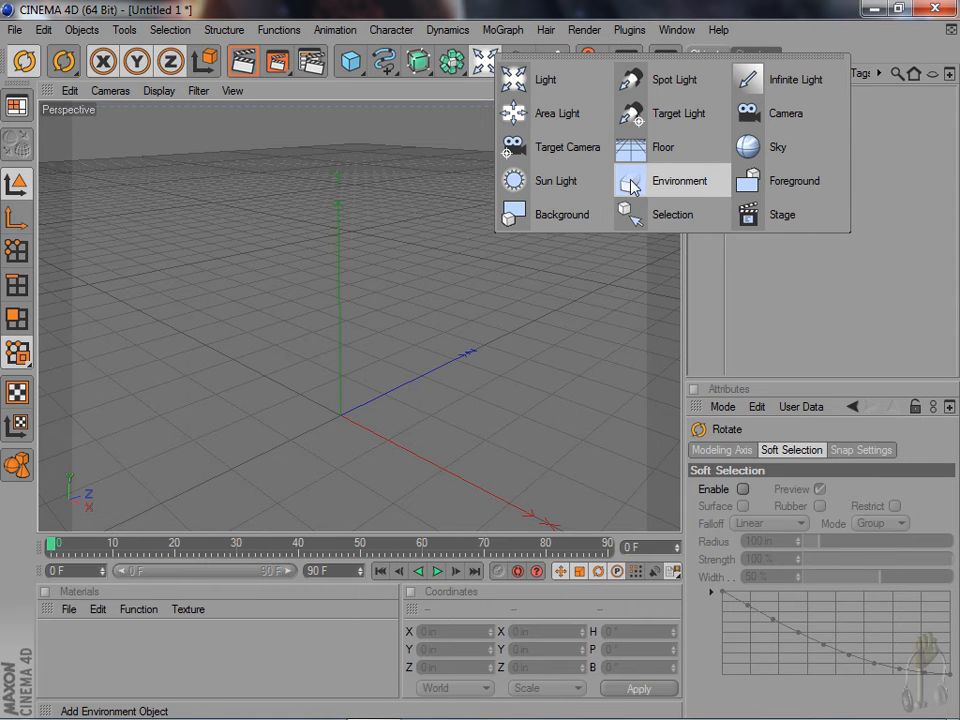
click(519, 62)
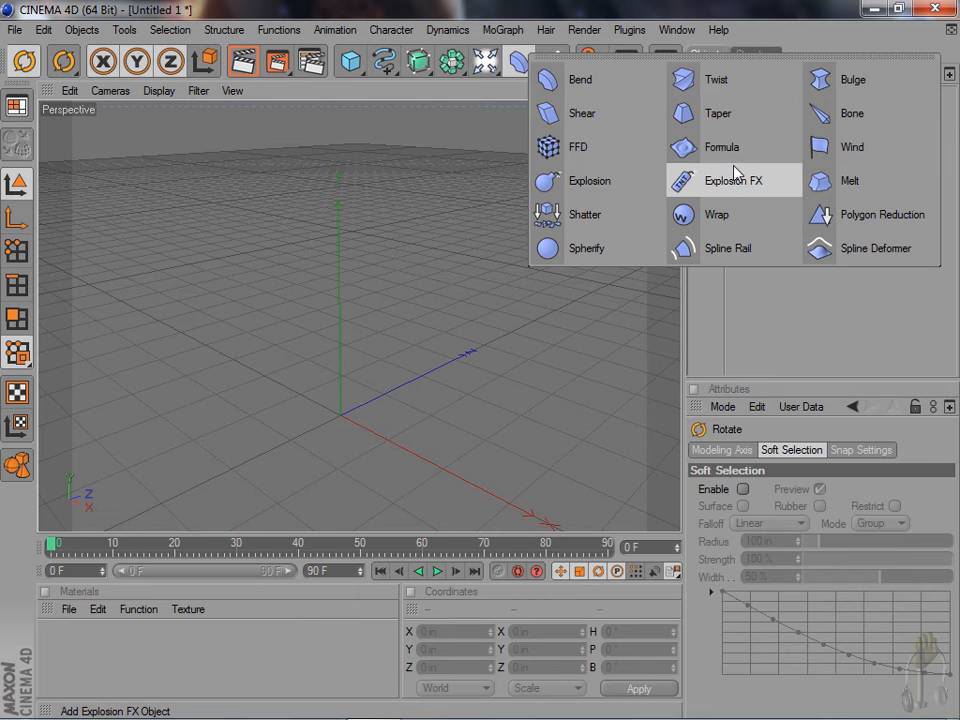
click(549, 62)
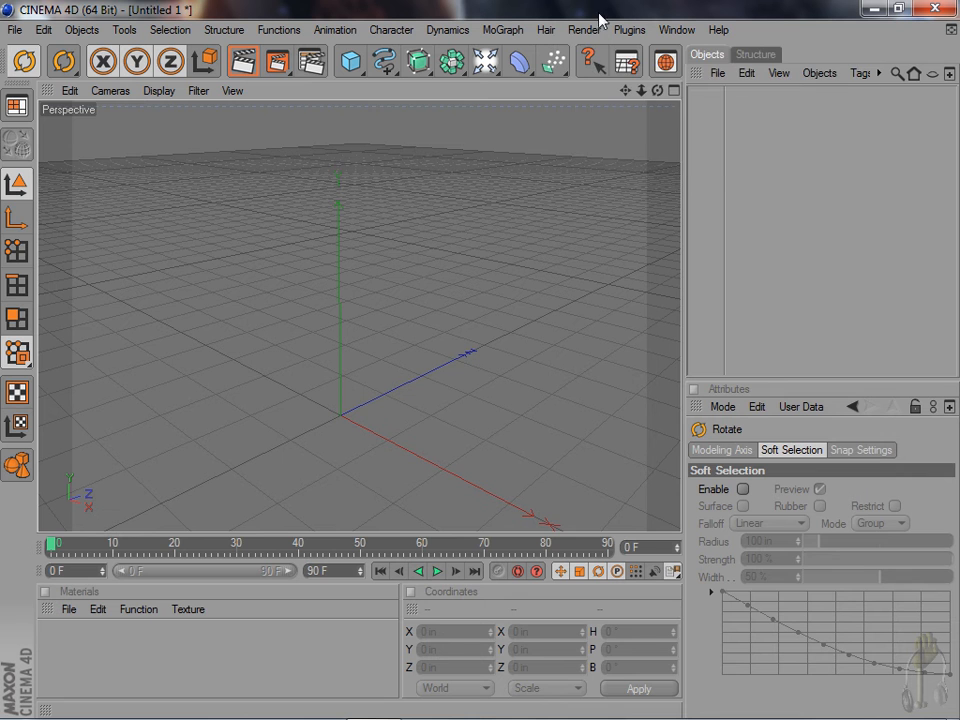
- Open the Content Browser and view the Misc presets of the CINEMA 4D library
click(665, 62)
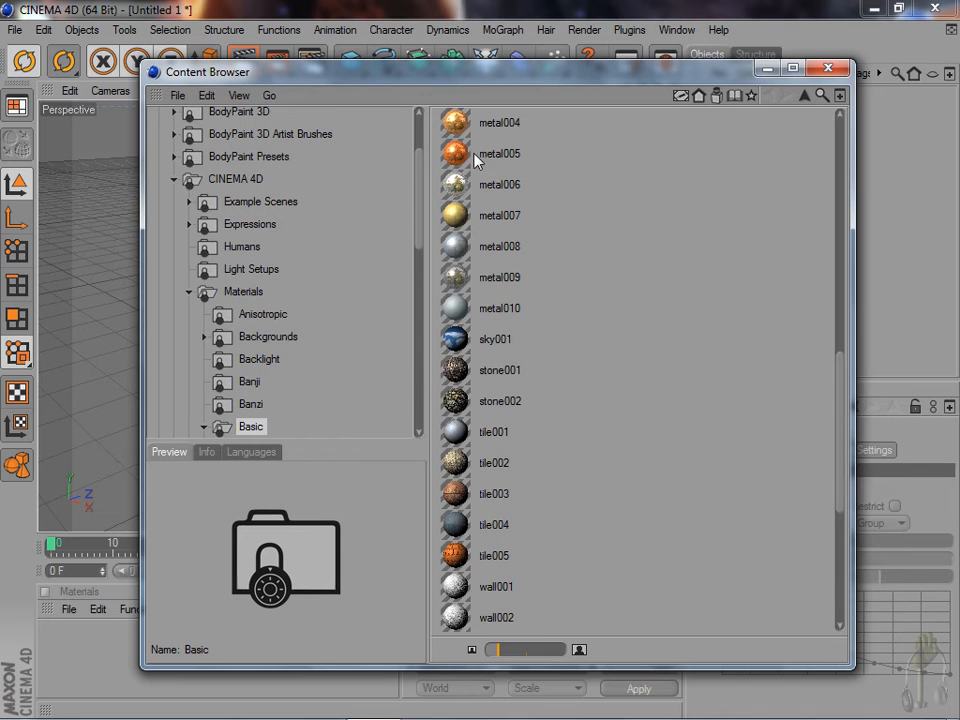
scroll(285, 415, down, 3)
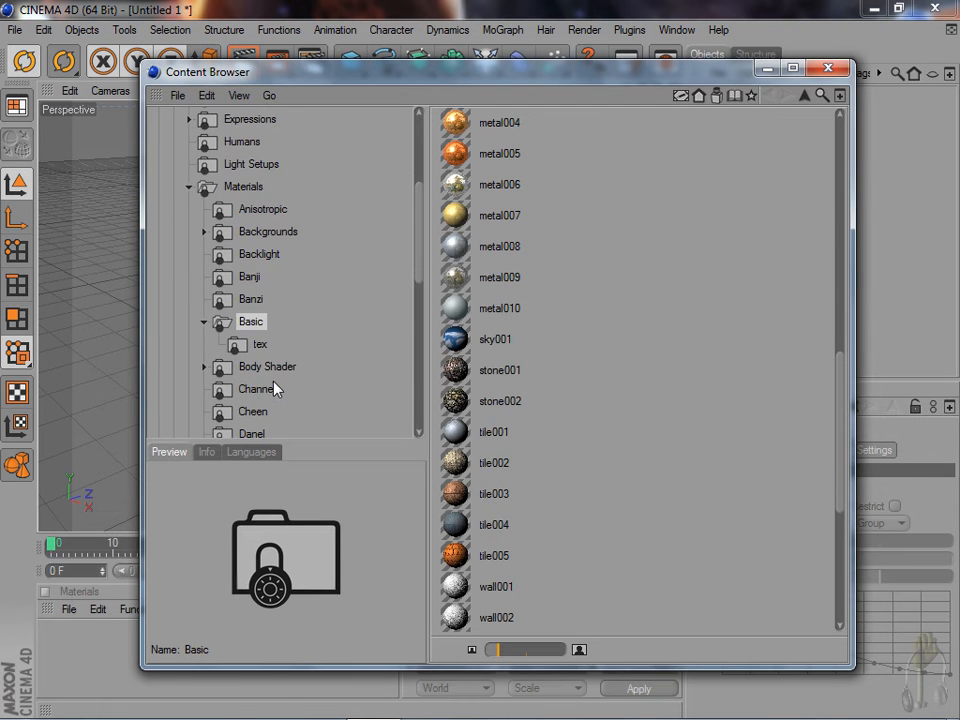
scroll(154, 336, down, 6)
scroll(274, 274, up, 1)
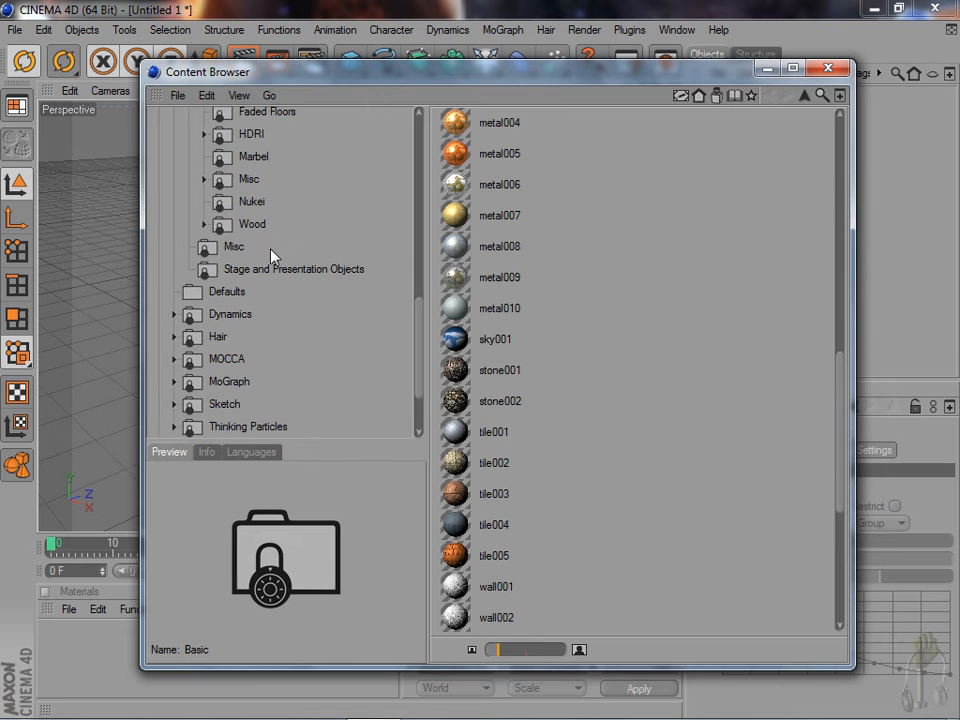
click(235, 248)
scroll(285, 265, up, 8)
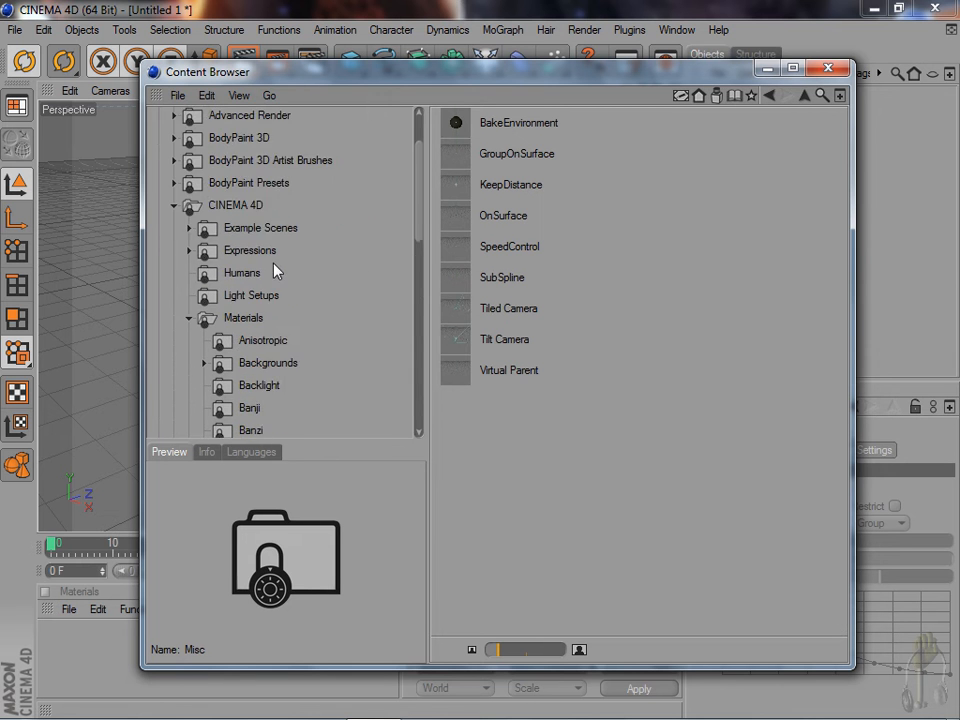
- Browse the CINEMA 4D presets' Materials, Light Setups and Humans folders, previewing the Fred, Lisa and Zygote Man models
click(235, 275)
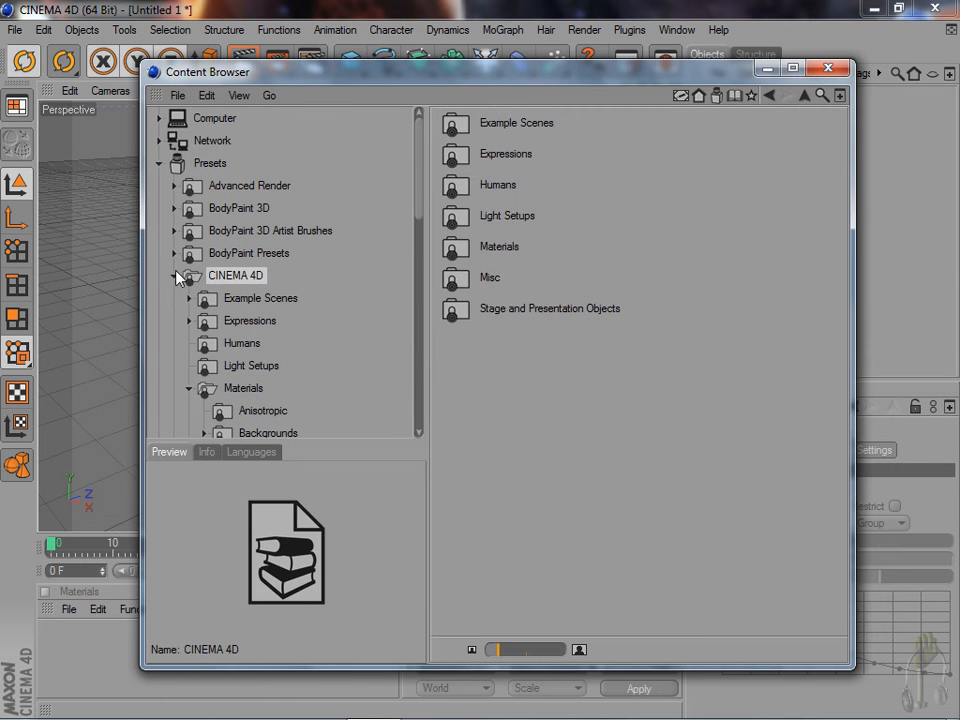
click(173, 275)
click(174, 276)
scroll(206, 320, down, 1)
click(232, 366)
click(240, 340)
click(235, 320)
click(489, 124)
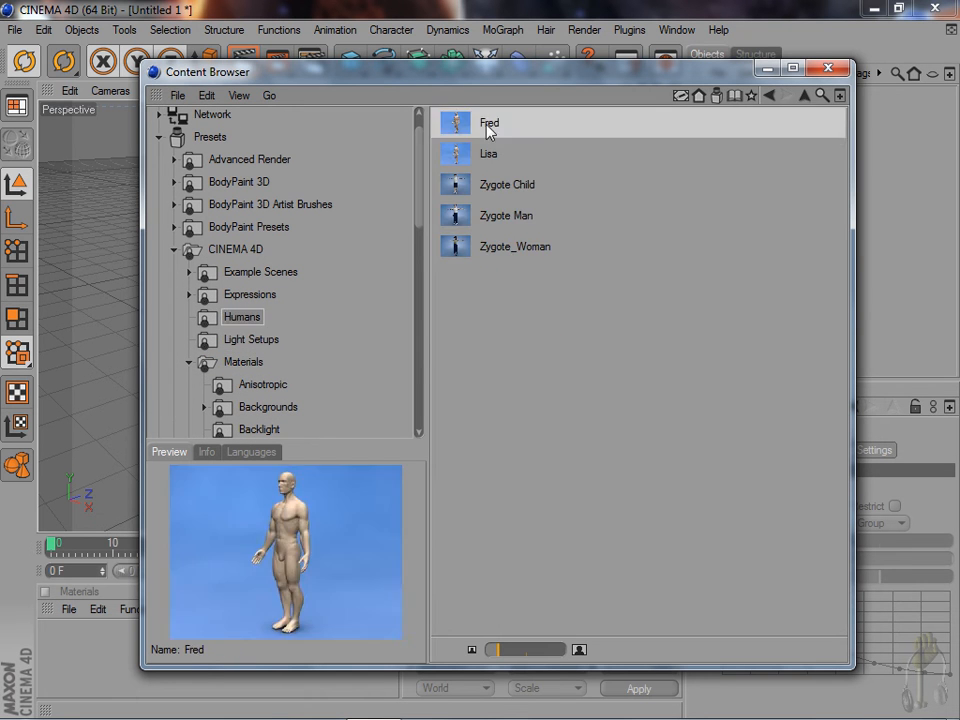
click(491, 156)
click(491, 218)
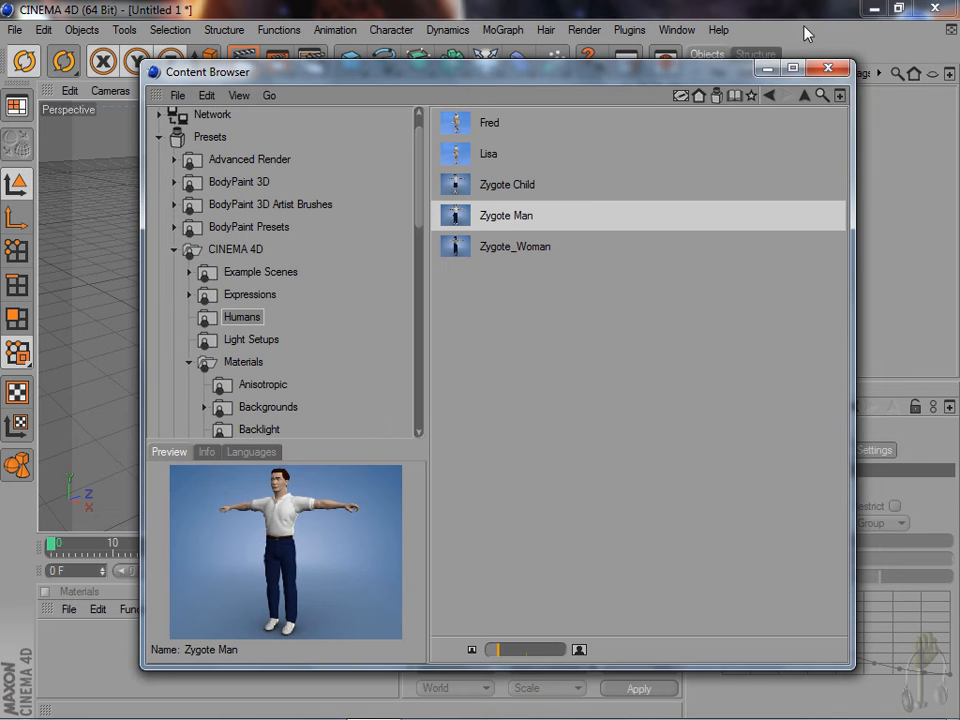
- Close the Content Browser and look through the file commands for opening, merging, saving and exporting scenes
click(829, 70)
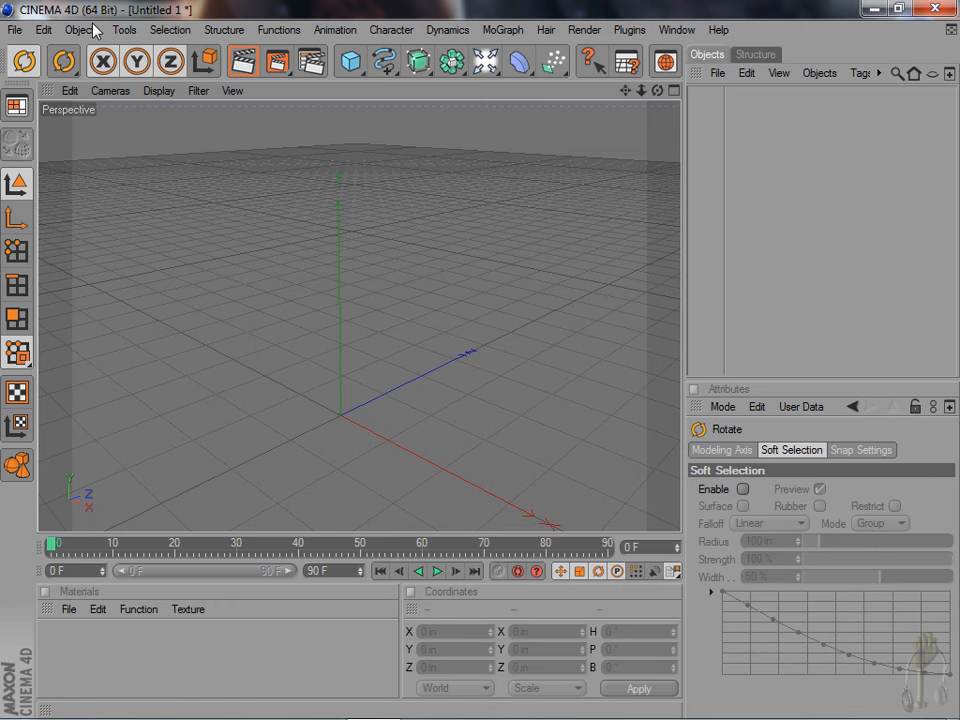
click(14, 30)
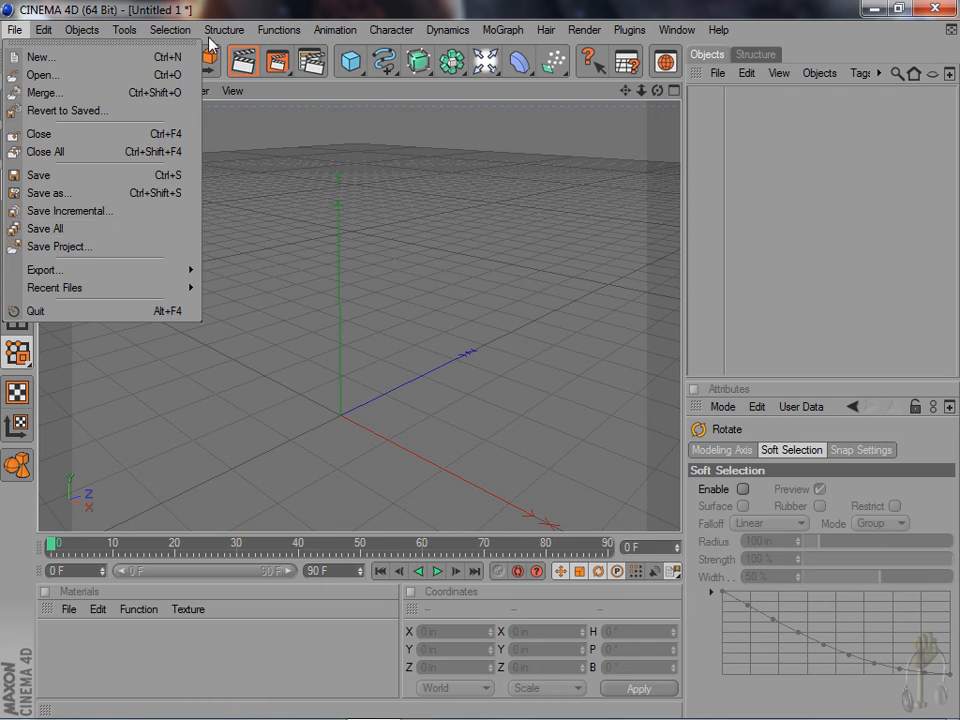
mouse_move(226, 32)
mouse_move(248, 57)
click(293, 6)
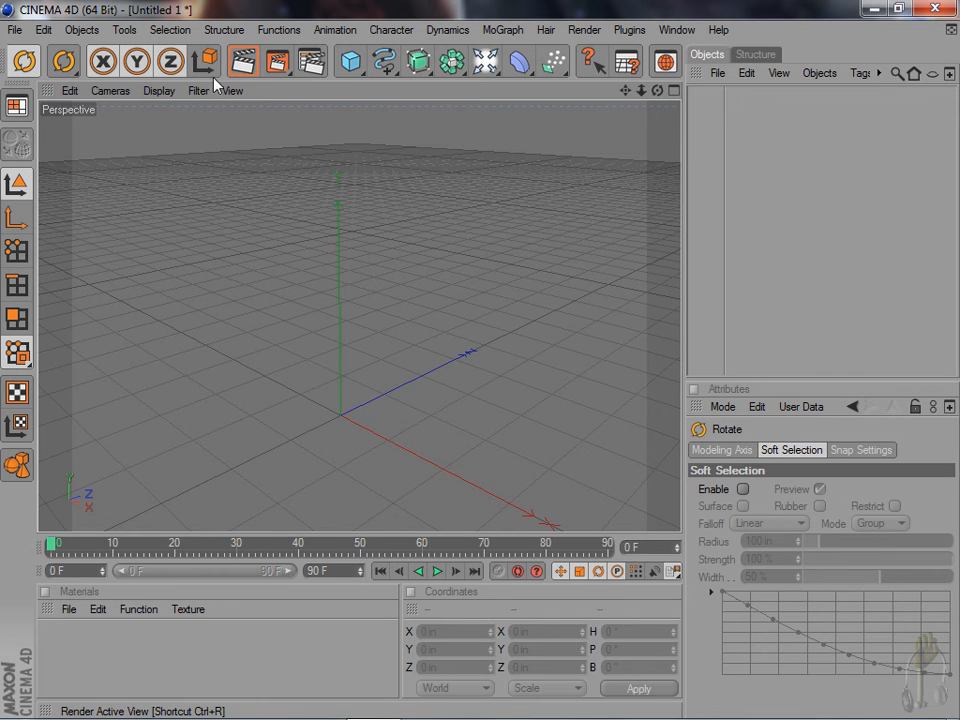
- Set the basic units to Inch in the Units preferences and close the preferences
click(43, 29)
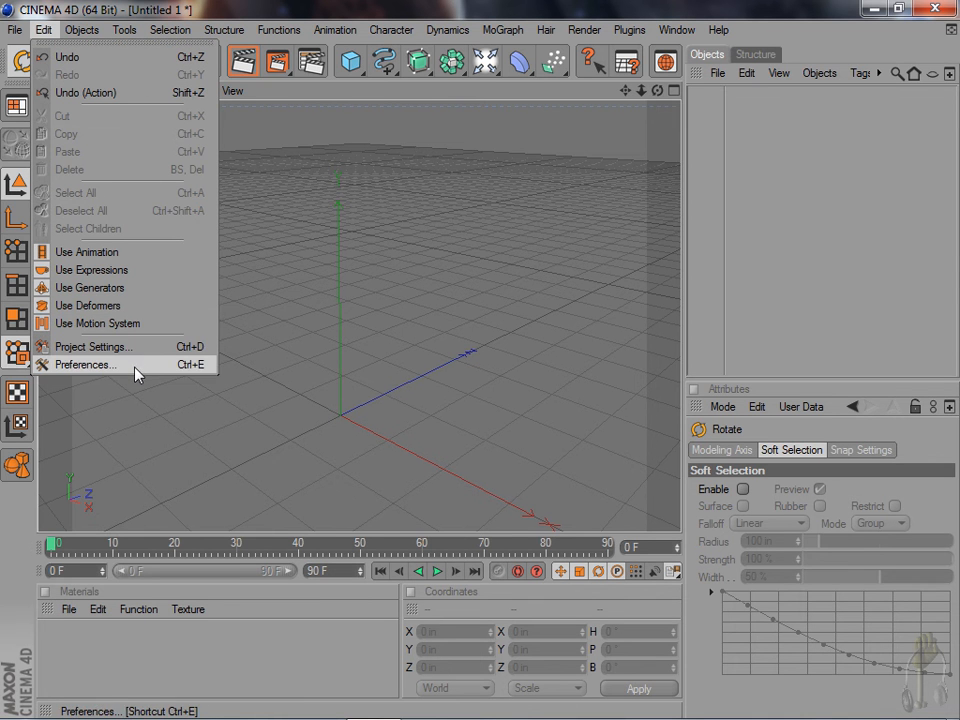
click(85, 364)
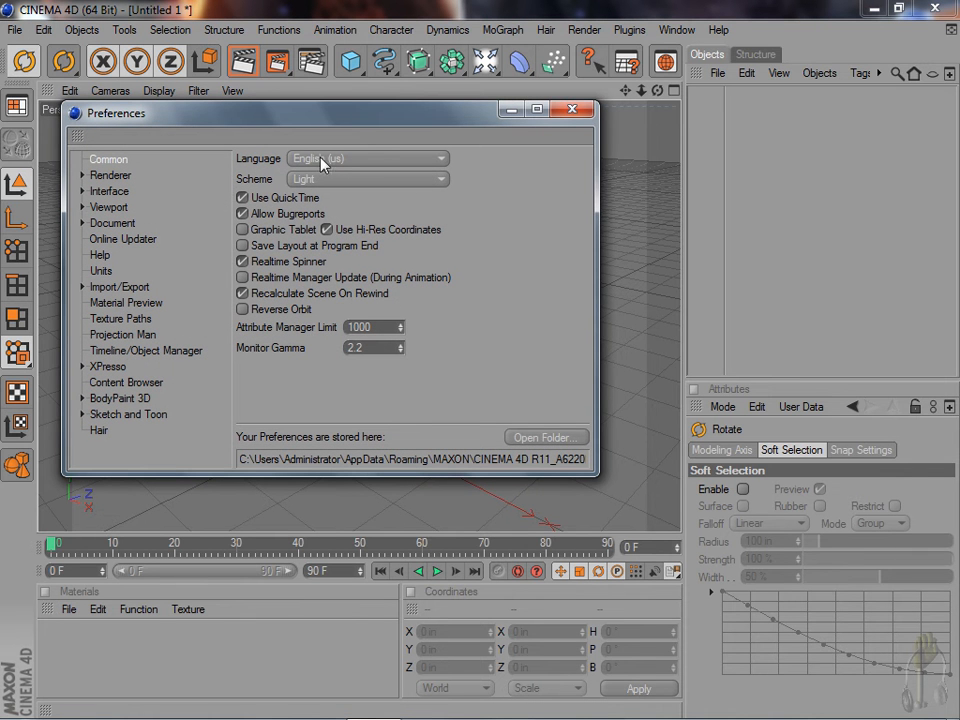
click(101, 270)
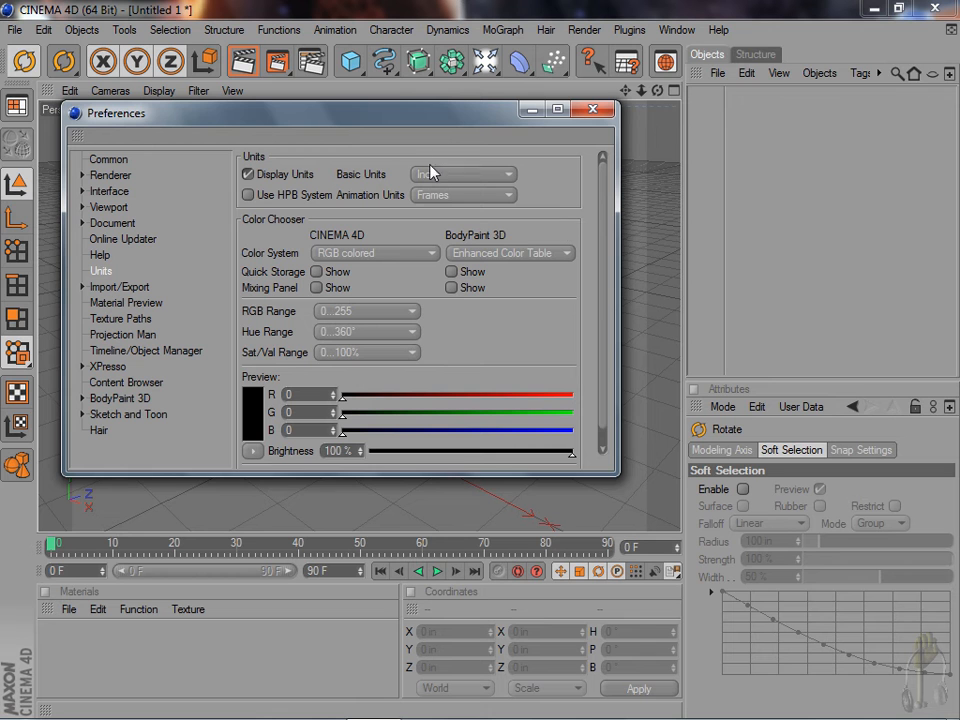
click(442, 176)
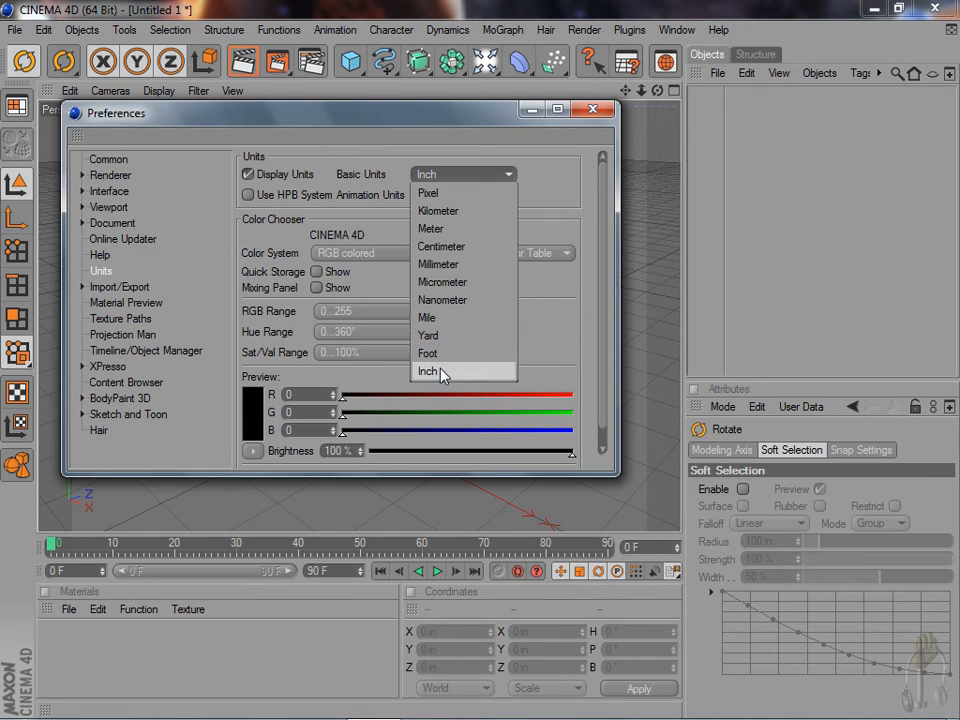
click(512, 371)
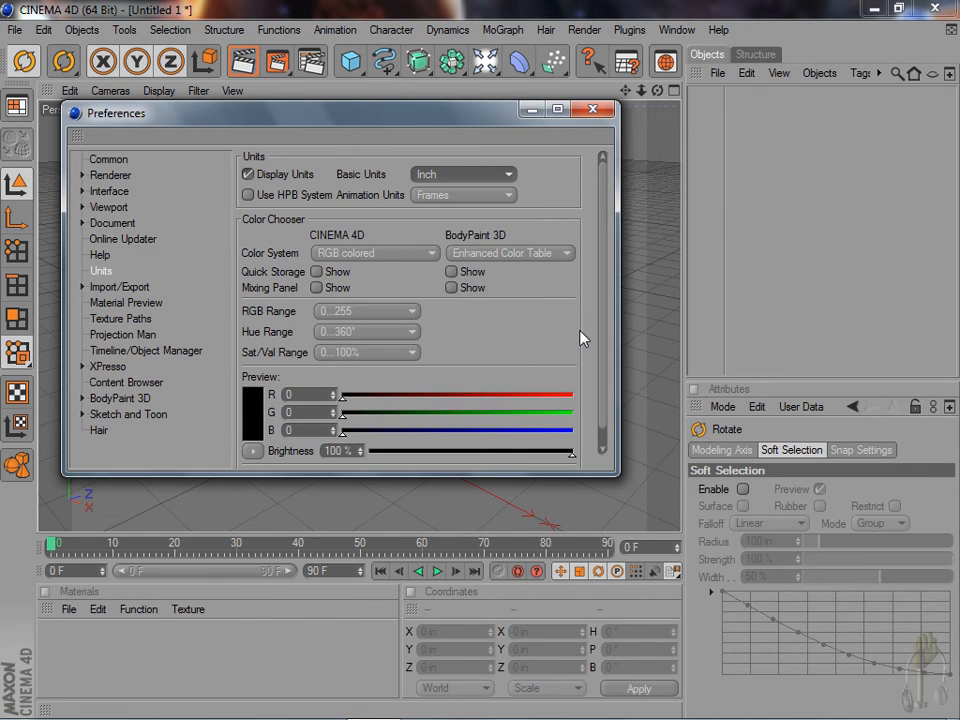
click(591, 111)
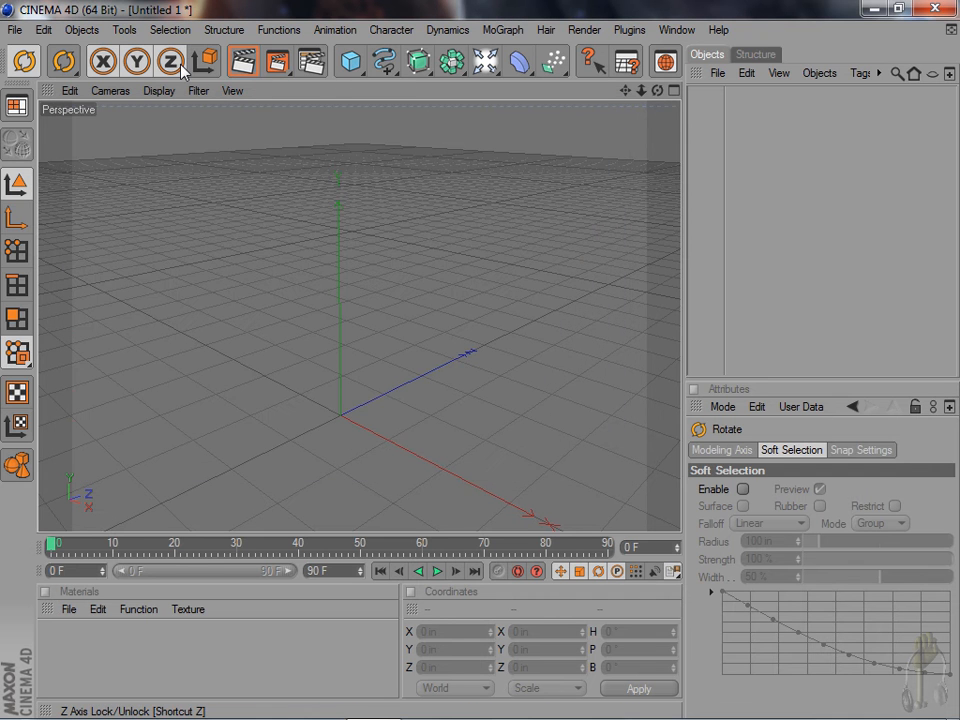
- Look through the tool, selection and structure commands, including the available selection tools
click(124, 30)
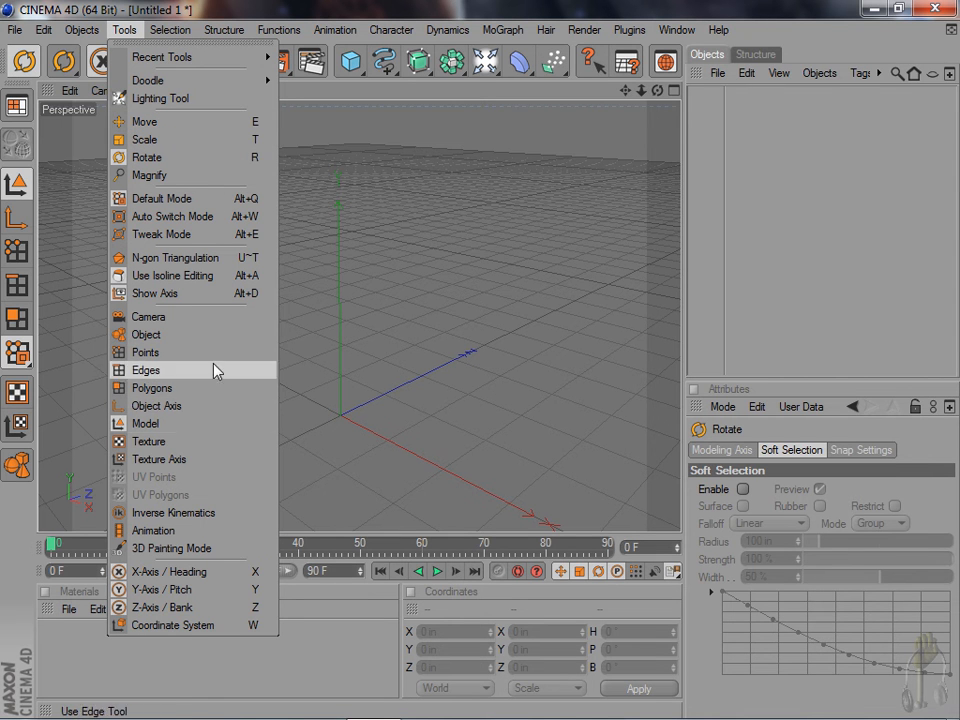
click(205, 15)
click(177, 30)
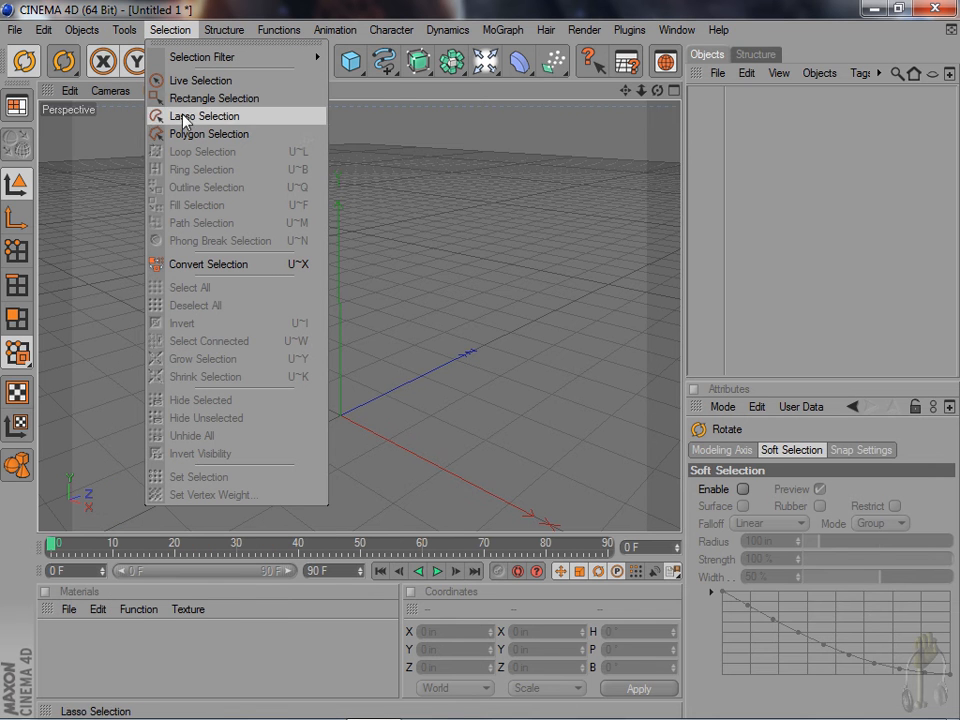
click(205, 84)
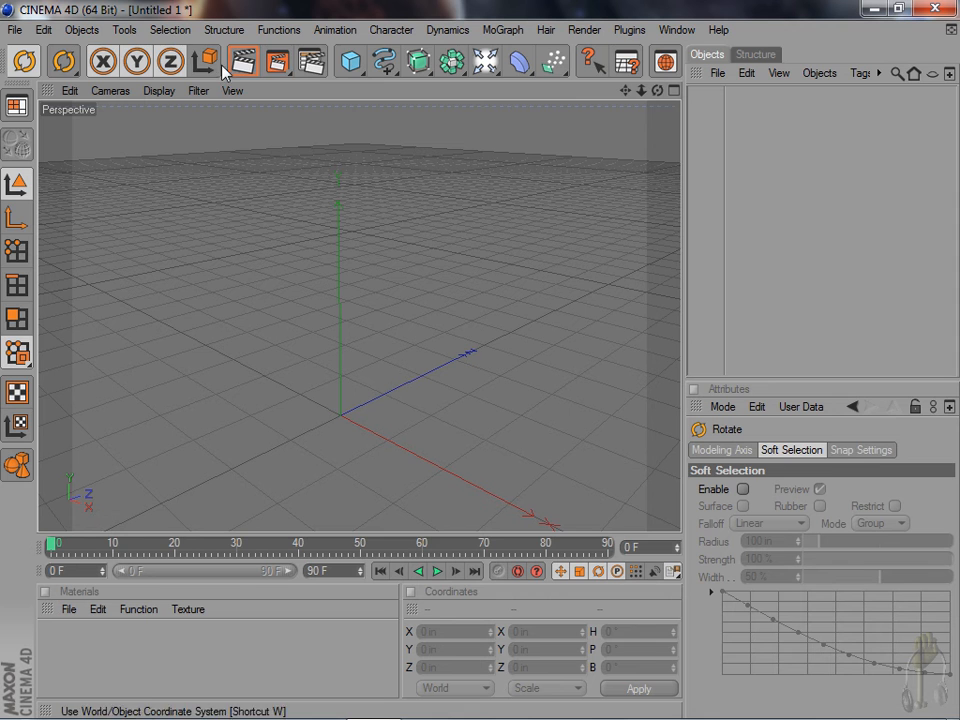
click(91, 61)
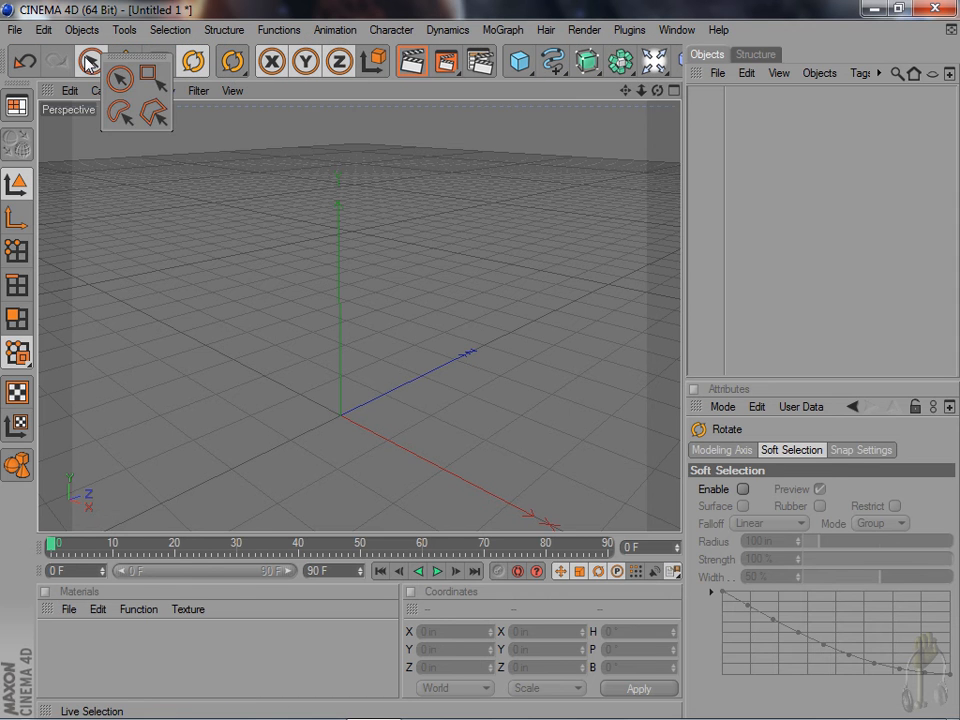
click(224, 29)
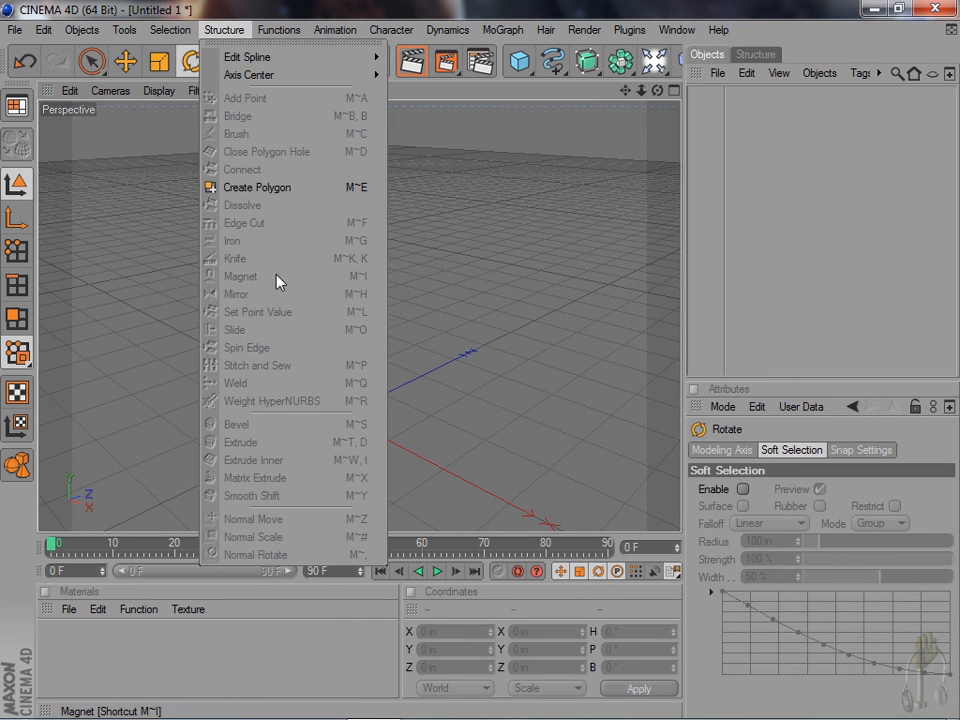
click(474, 354)
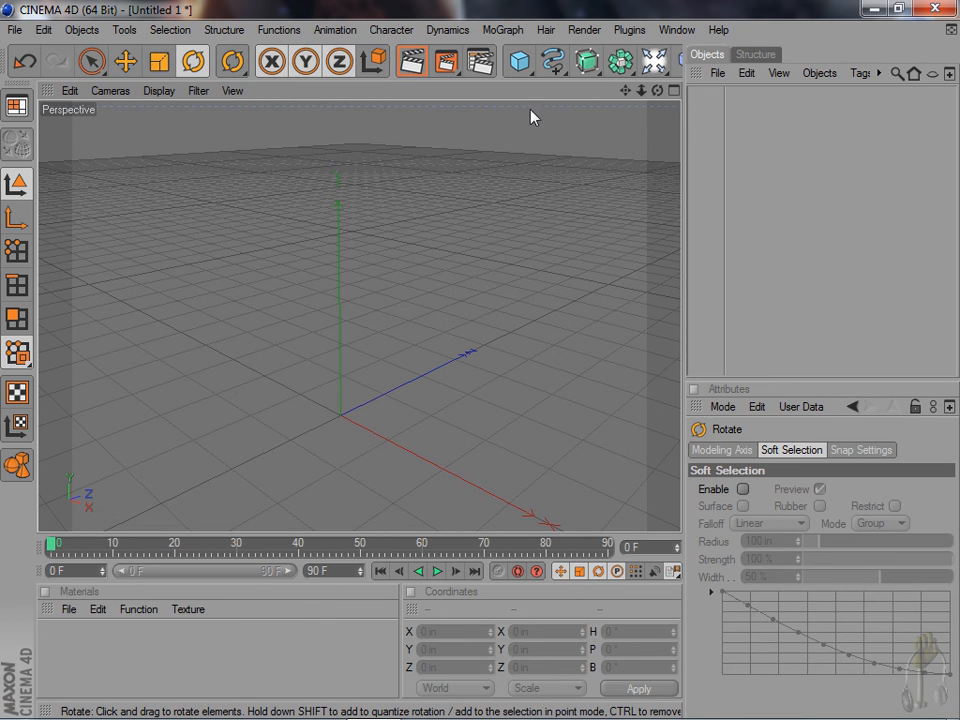
- Add a cube primitive and convert it to an editable polygon object
click(518, 62)
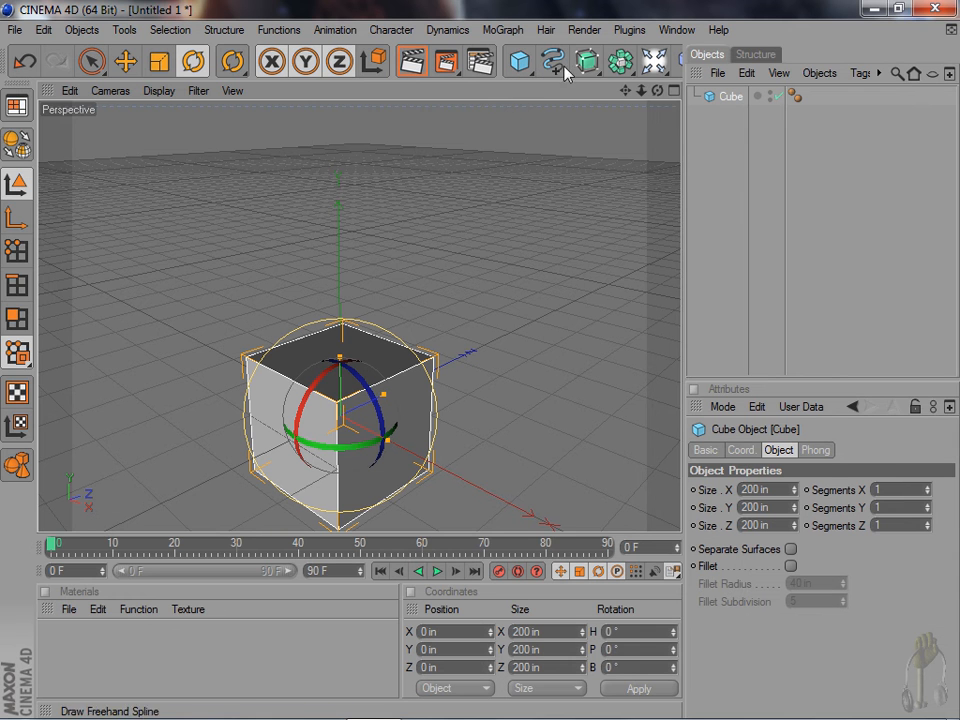
click(18, 144)
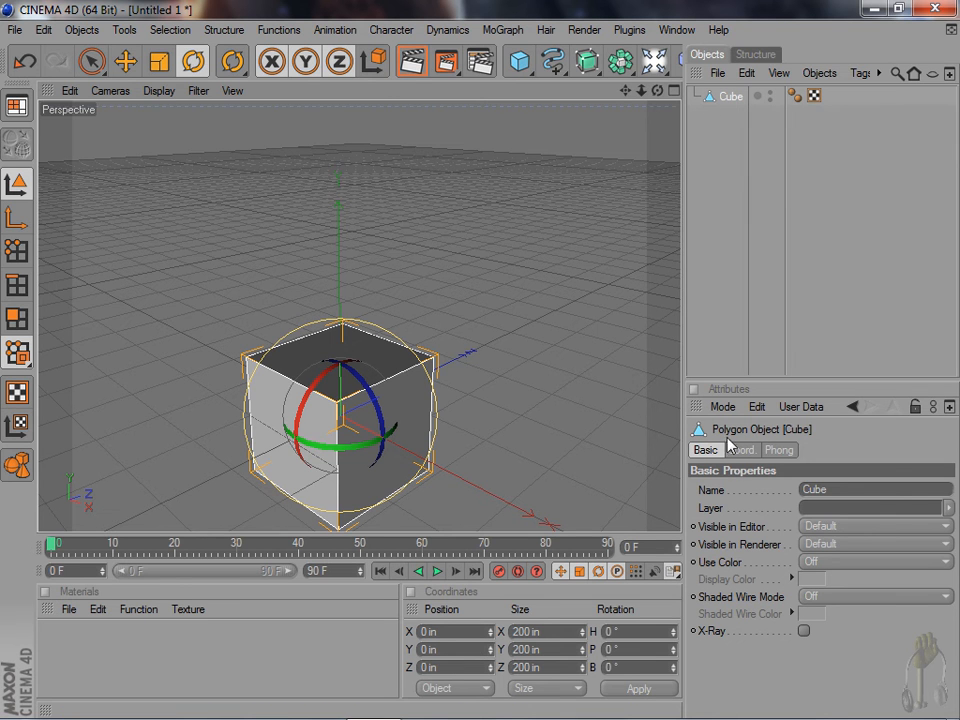
click(240, 33)
click(390, 323)
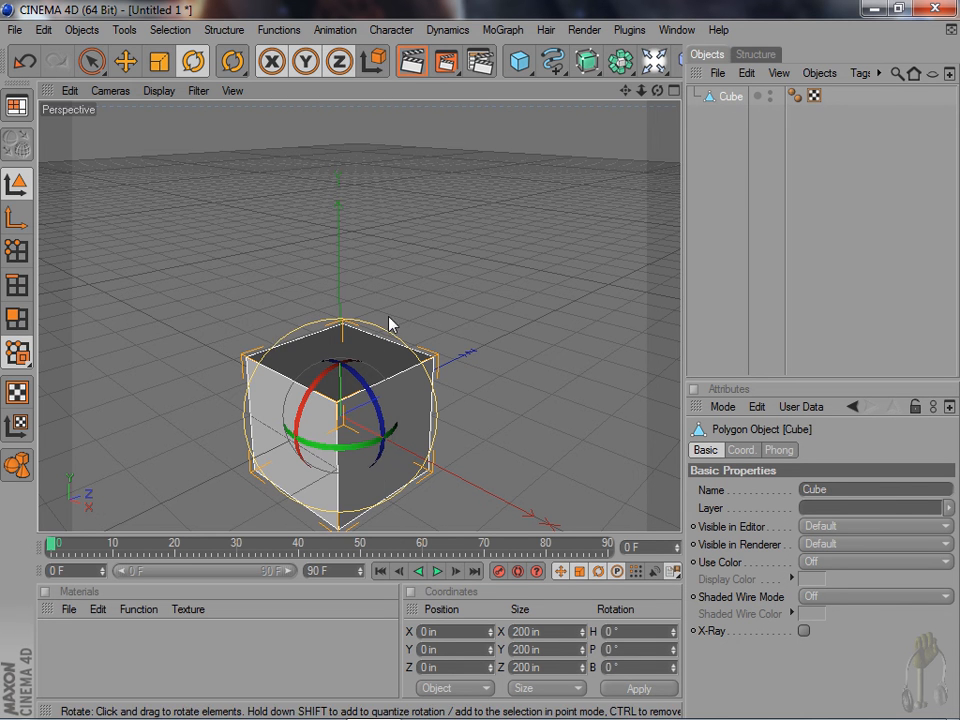
- Switch the cube to polygon mode and look through the structure, function and animation commands
click(16, 318)
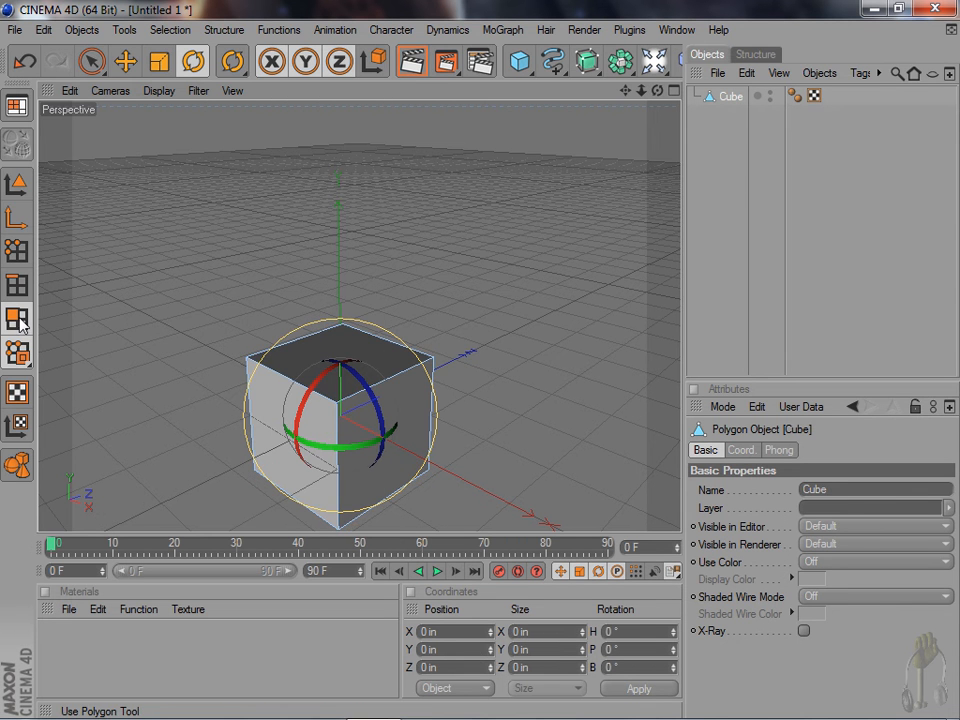
click(224, 29)
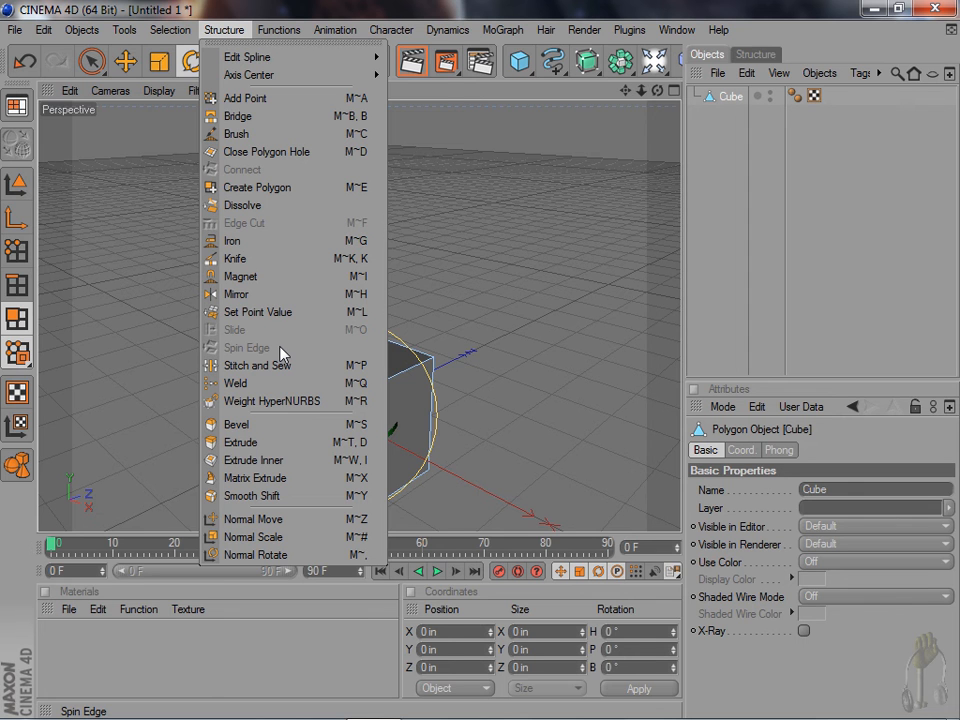
mouse_move(278, 29)
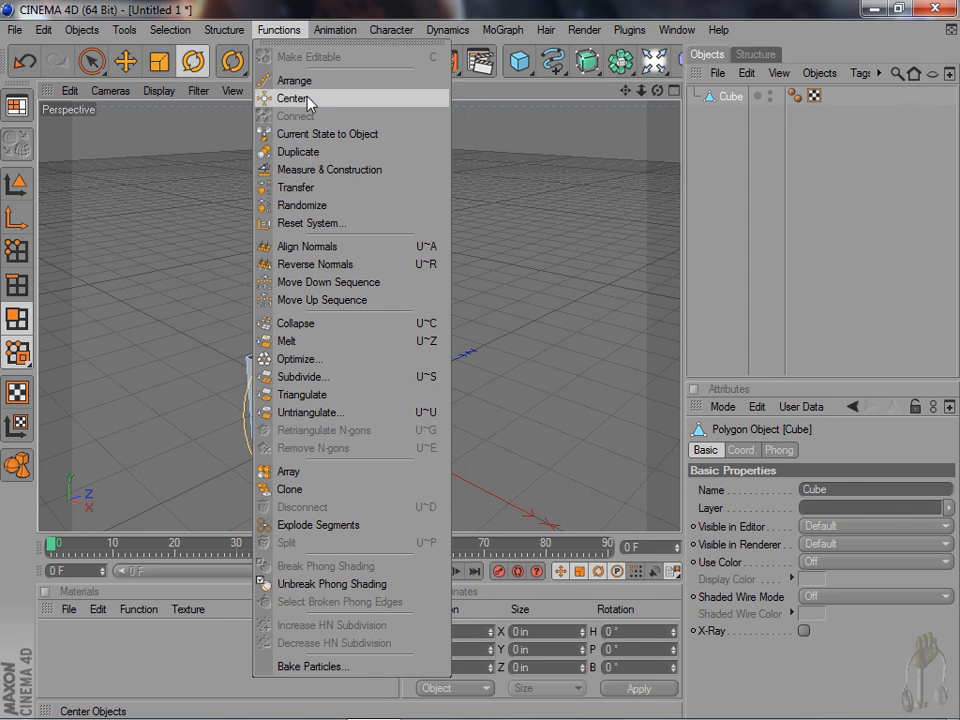
click(338, 266)
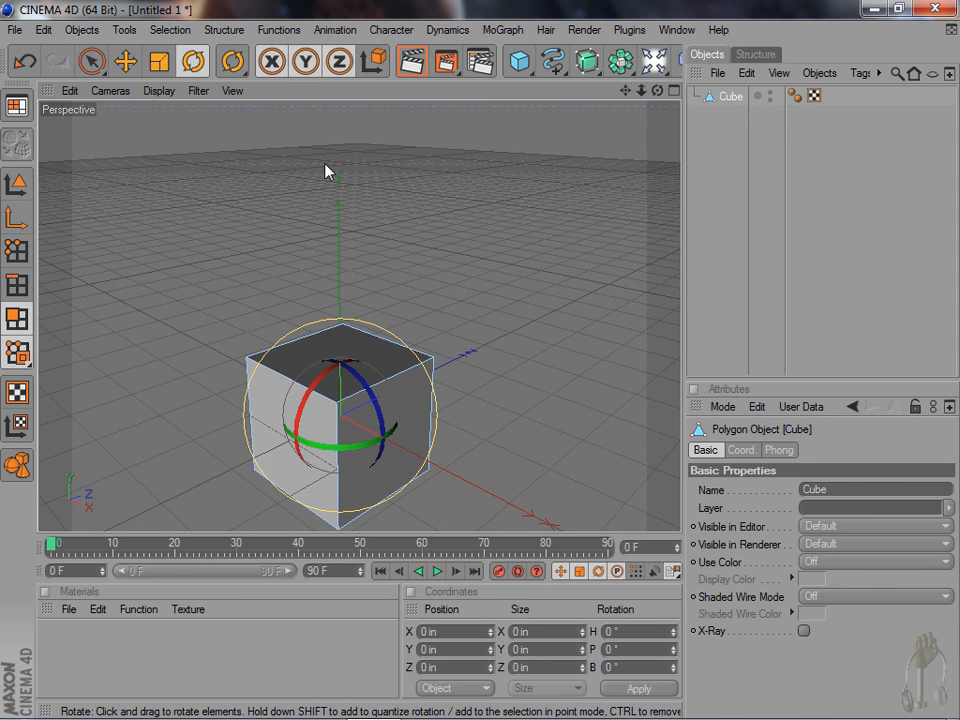
click(335, 29)
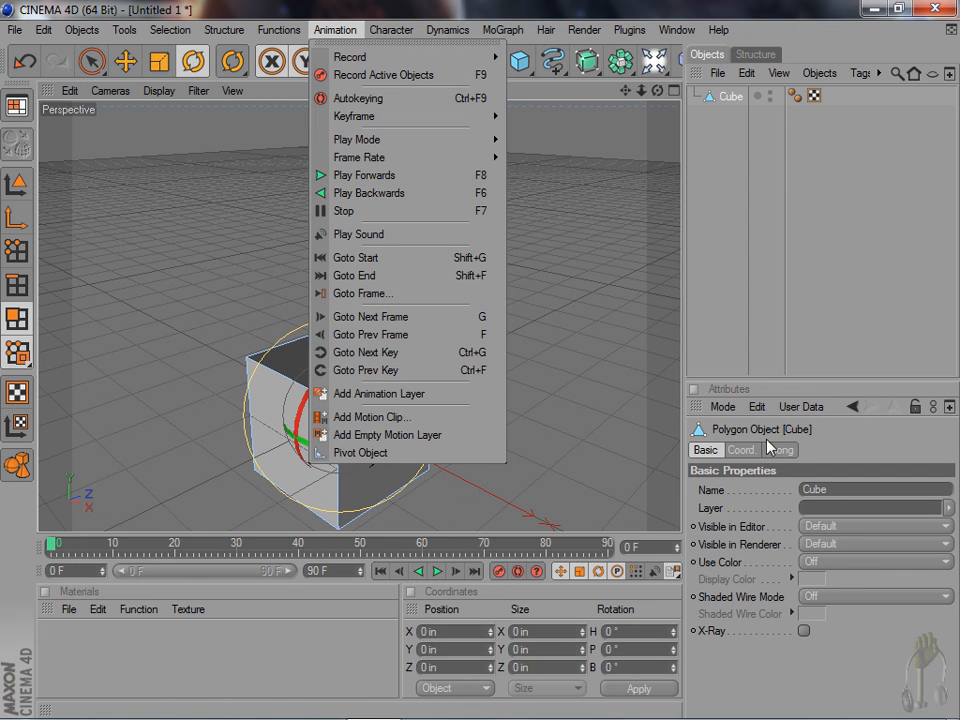
click(745, 283)
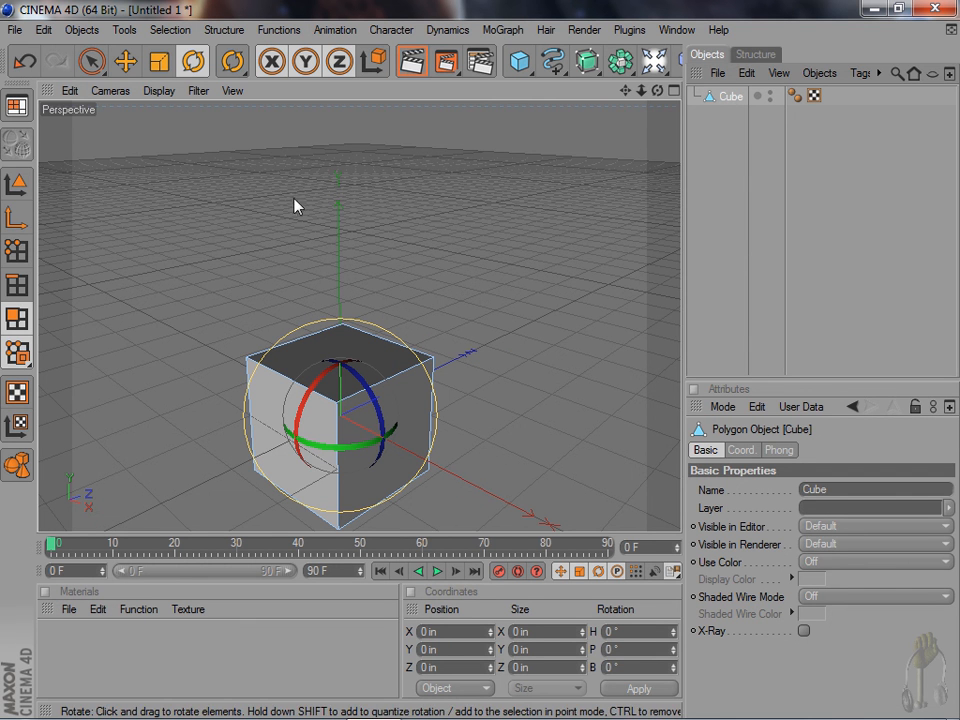
- Return to model mode and move the cube along the X axis to about -44.7 in, ending with the Move tool active
click(92, 62)
click(16, 183)
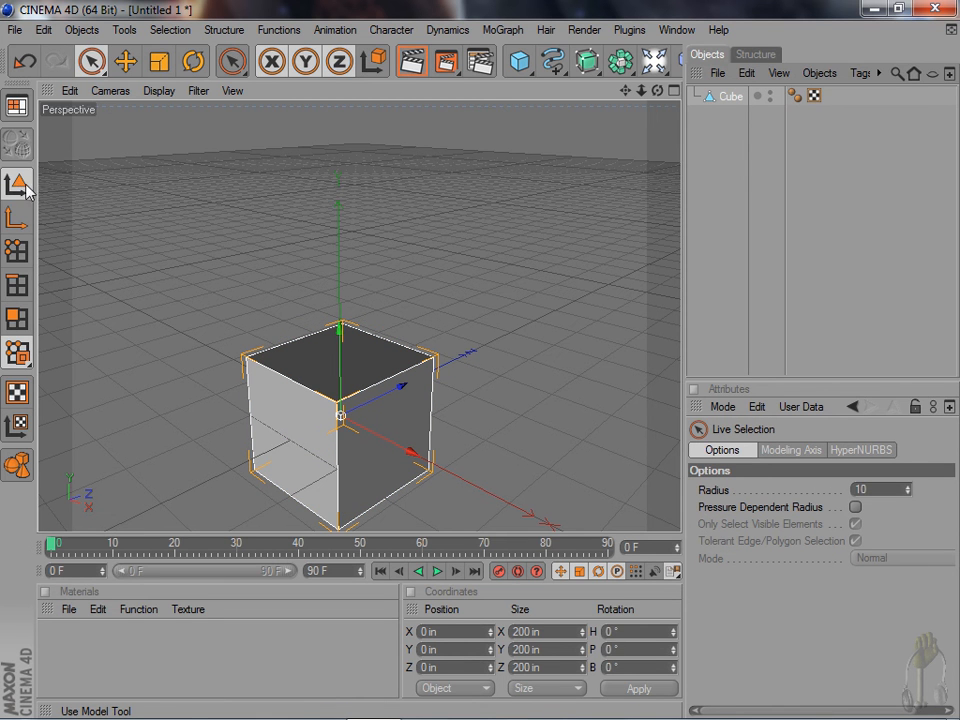
drag(415, 455, 393, 440)
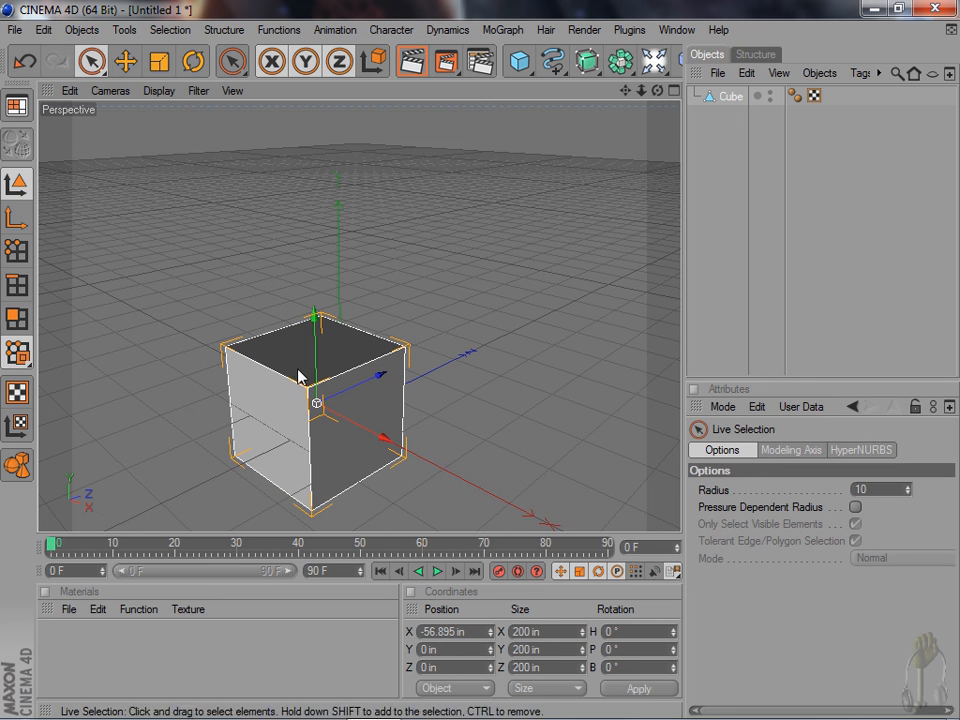
click(125, 61)
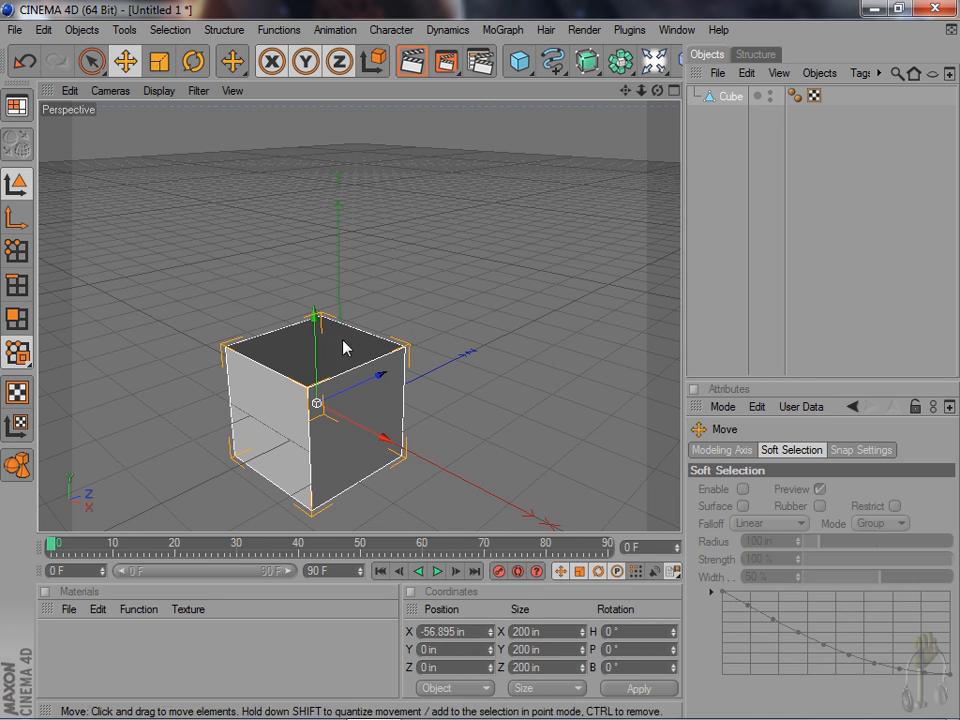
drag(316, 403, 323, 405)
click(91, 62)
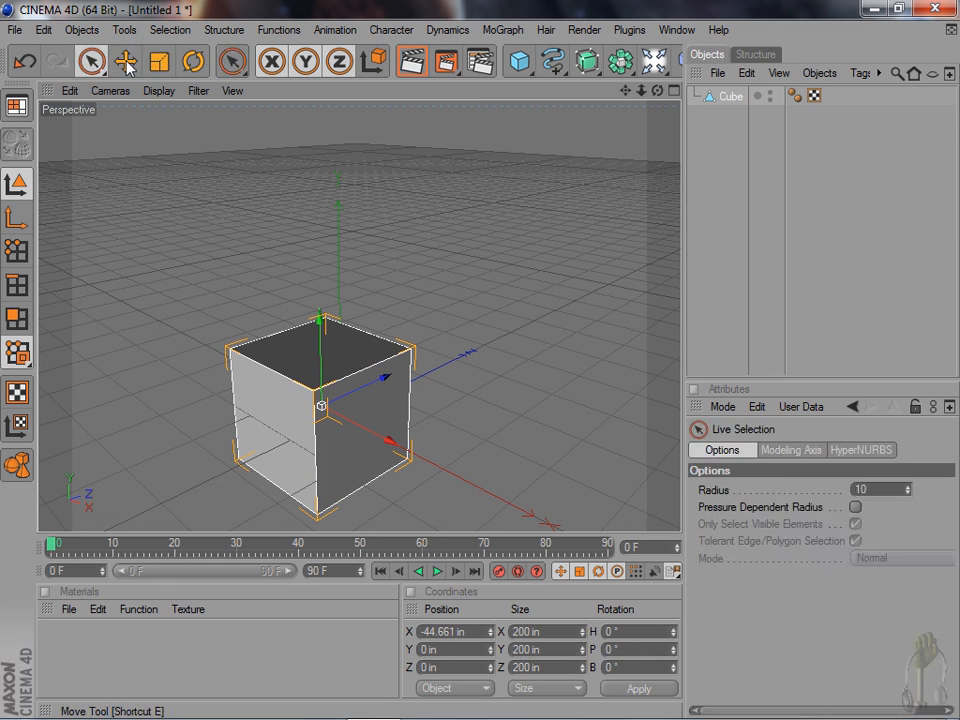
key(e)
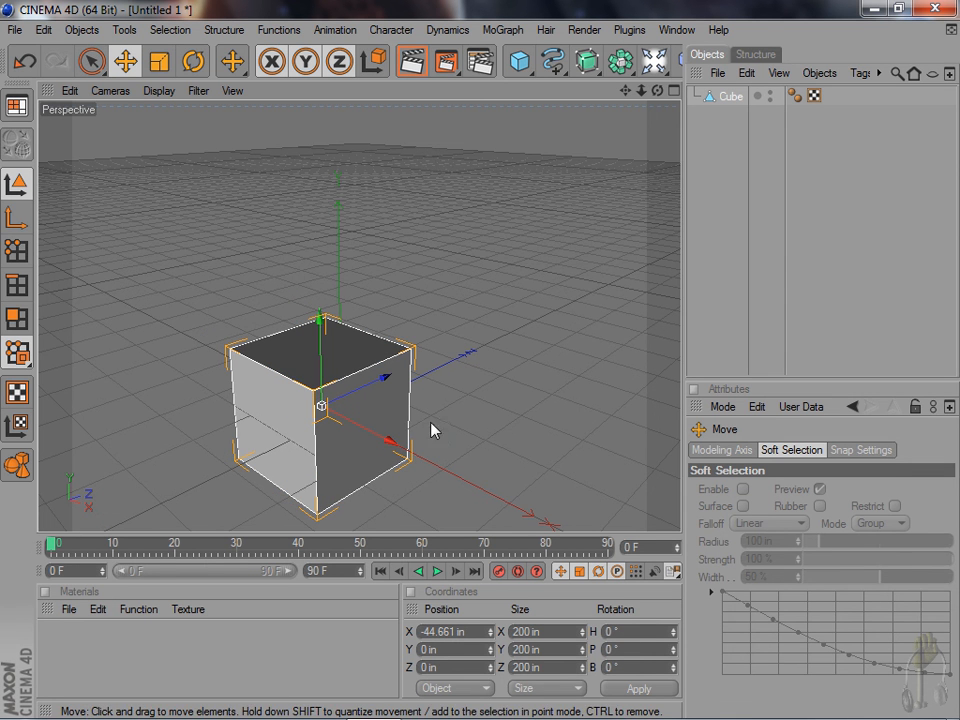
- Keyframe the cube at frame 0 and, moved to about X 489.9, Y 234.4, Z 194.8 in, at frame 69, and return to the start
scroll(452, 460, down, 3)
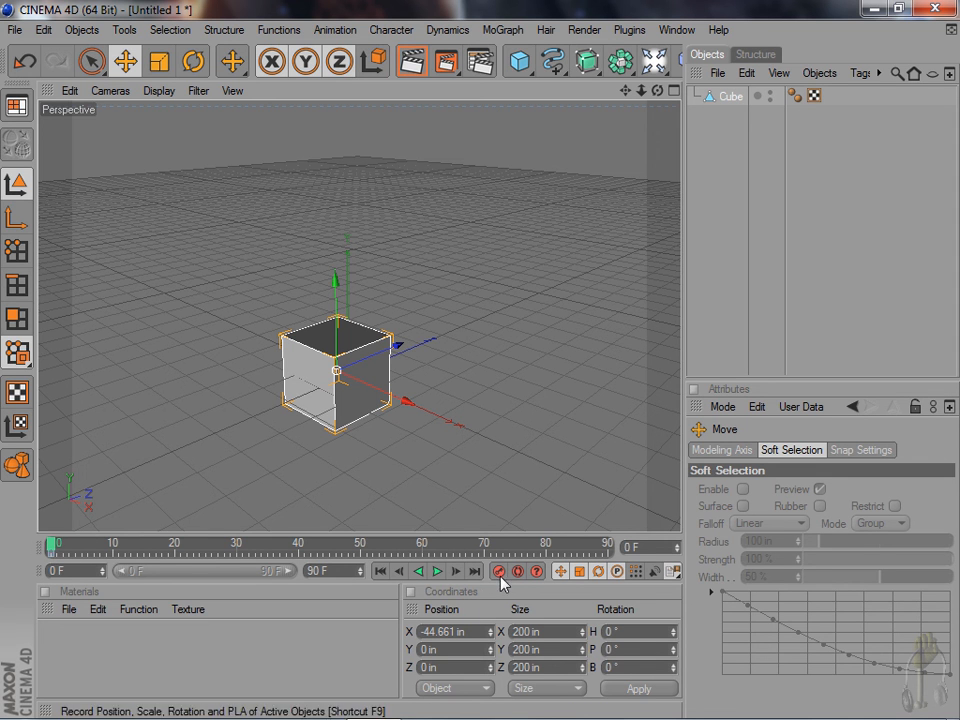
click(479, 547)
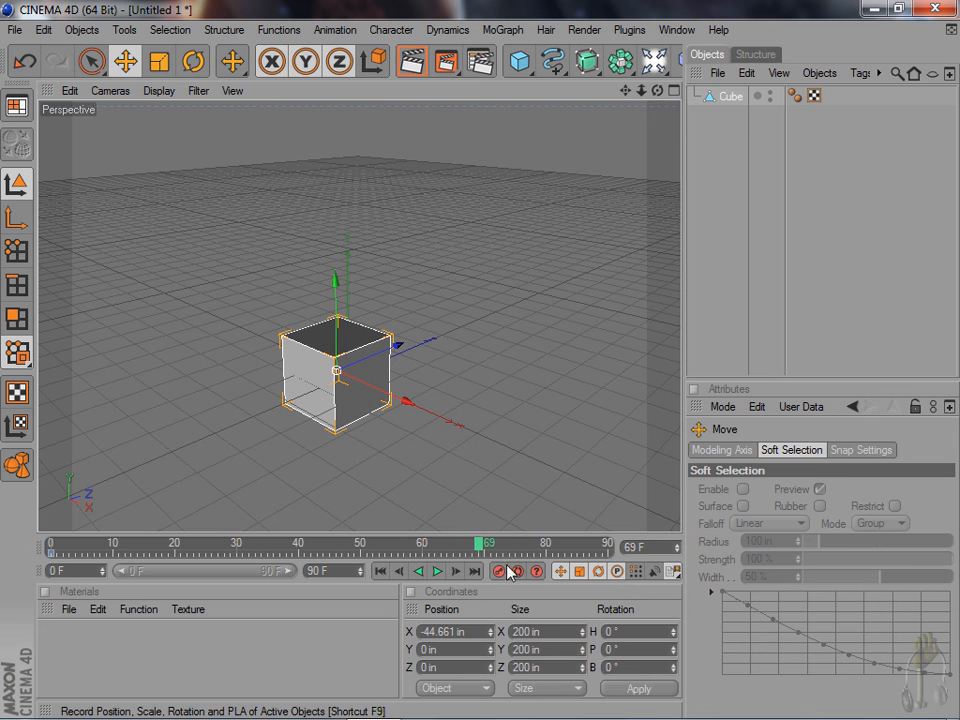
drag(409, 412, 612, 494)
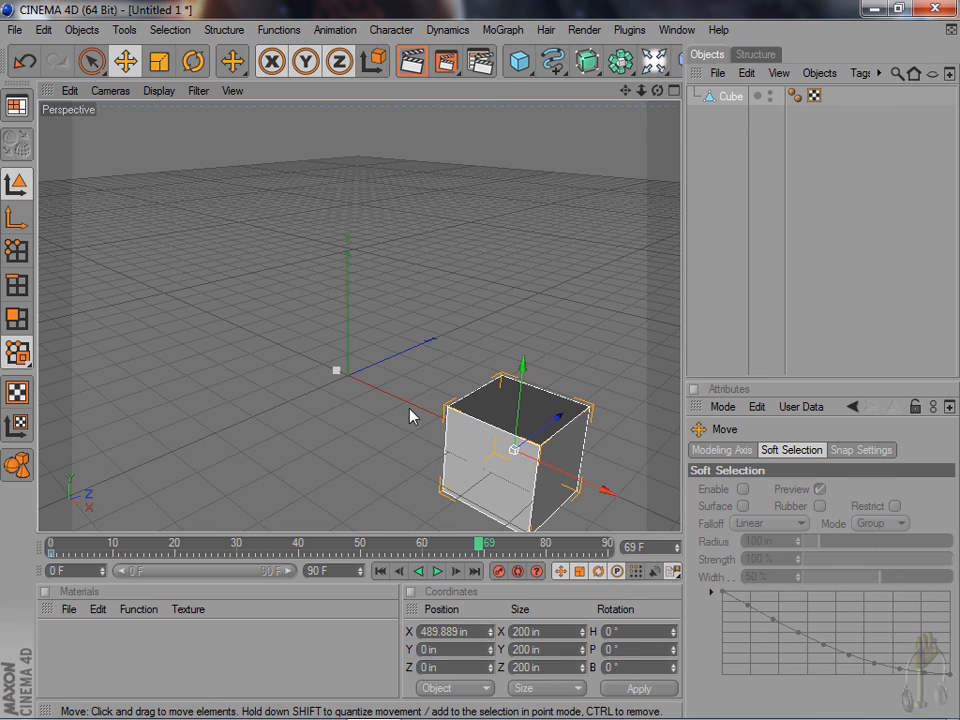
mouse_move(542, 446)
mouse_down()
mouse_move(525, 440)
mouse_move(535, 436)
mouse_up()
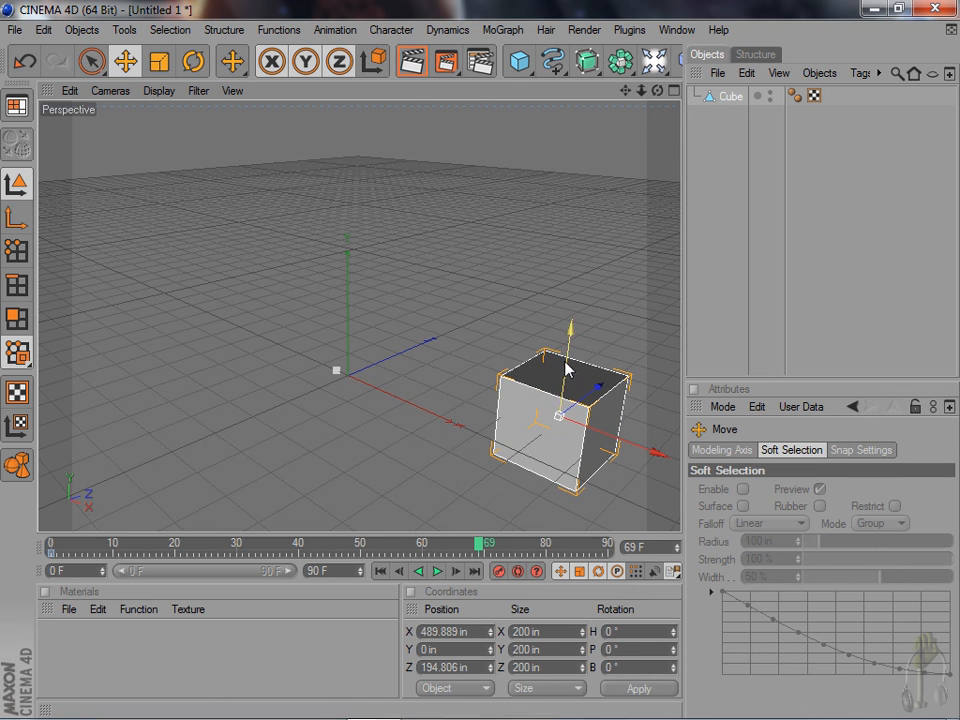
drag(566, 370, 578, 274)
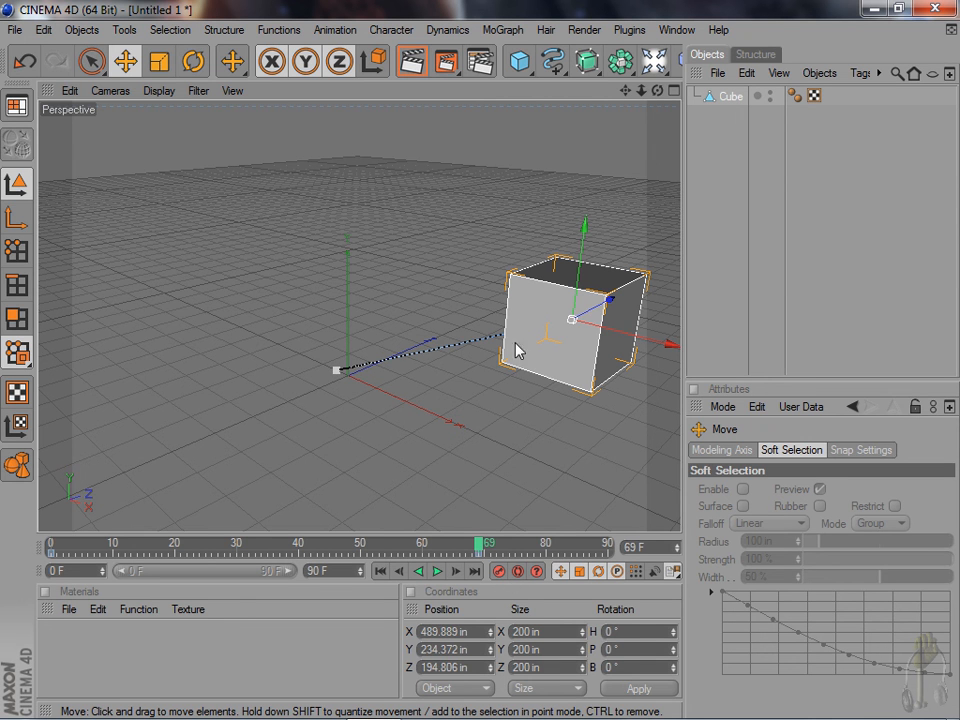
click(381, 572)
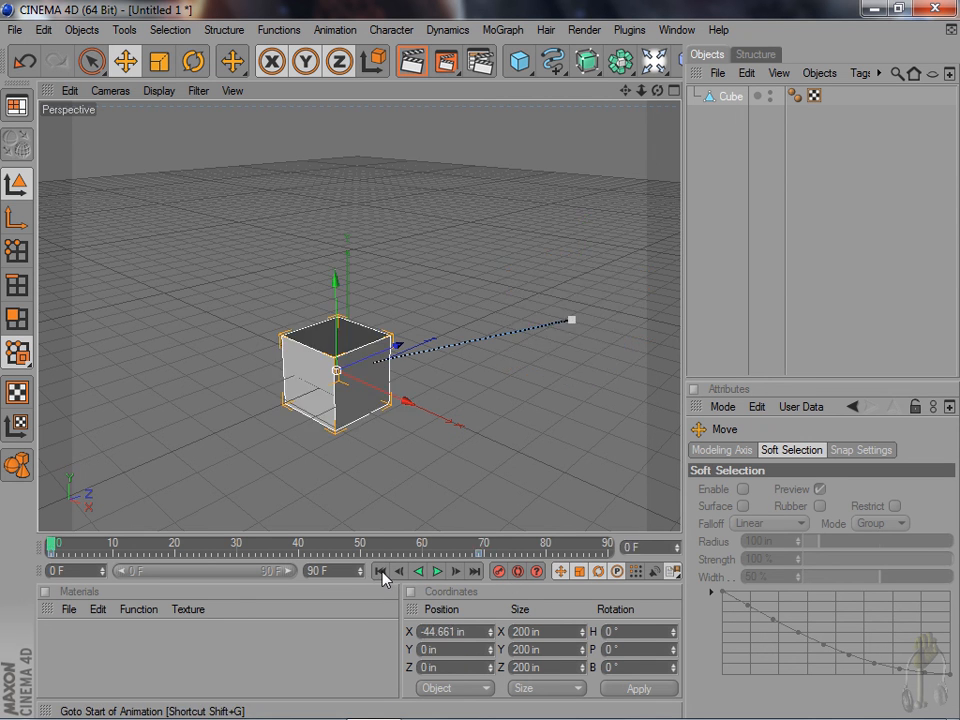
- Play the cube's animation forward, stop it at frame 72, and look through the character commands, including the Soft IK / Bones options
click(436, 572)
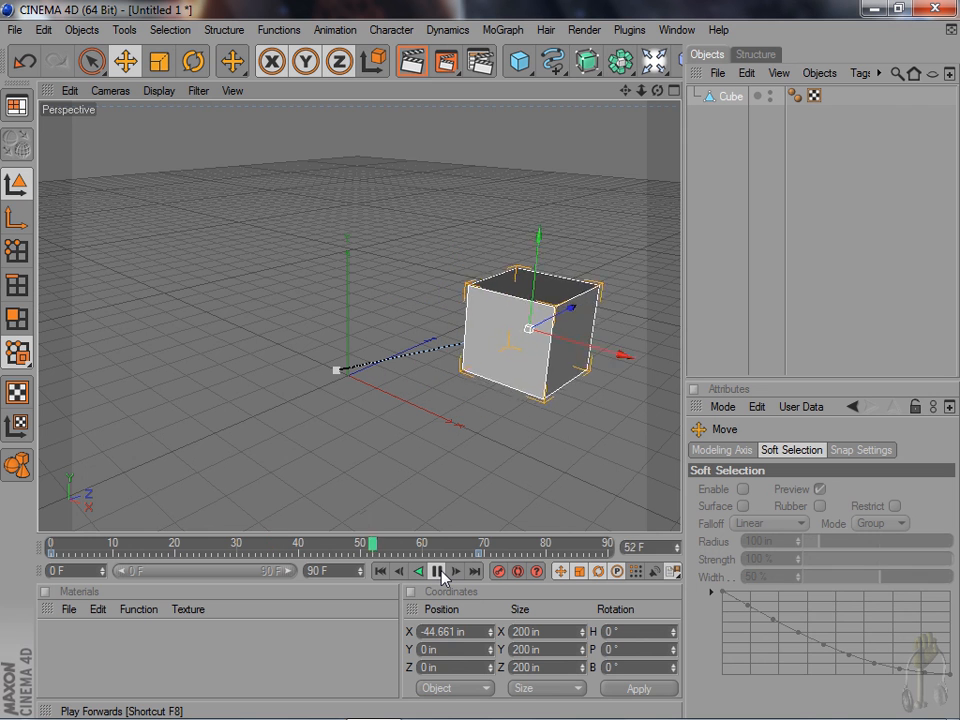
click(439, 572)
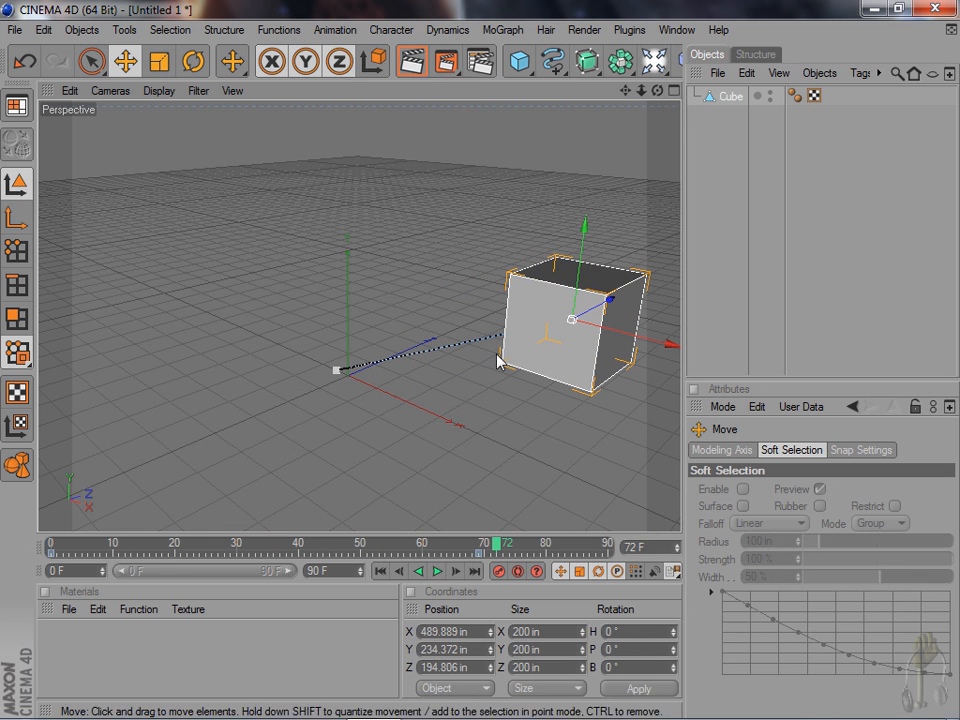
click(390, 30)
mouse_move(403, 33)
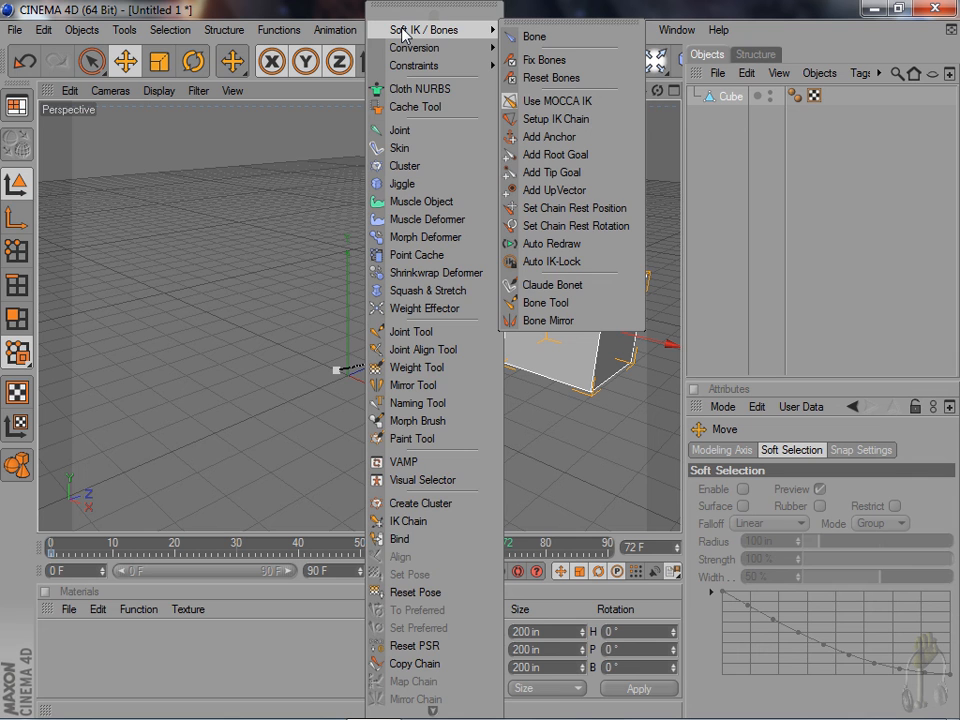
click(306, 8)
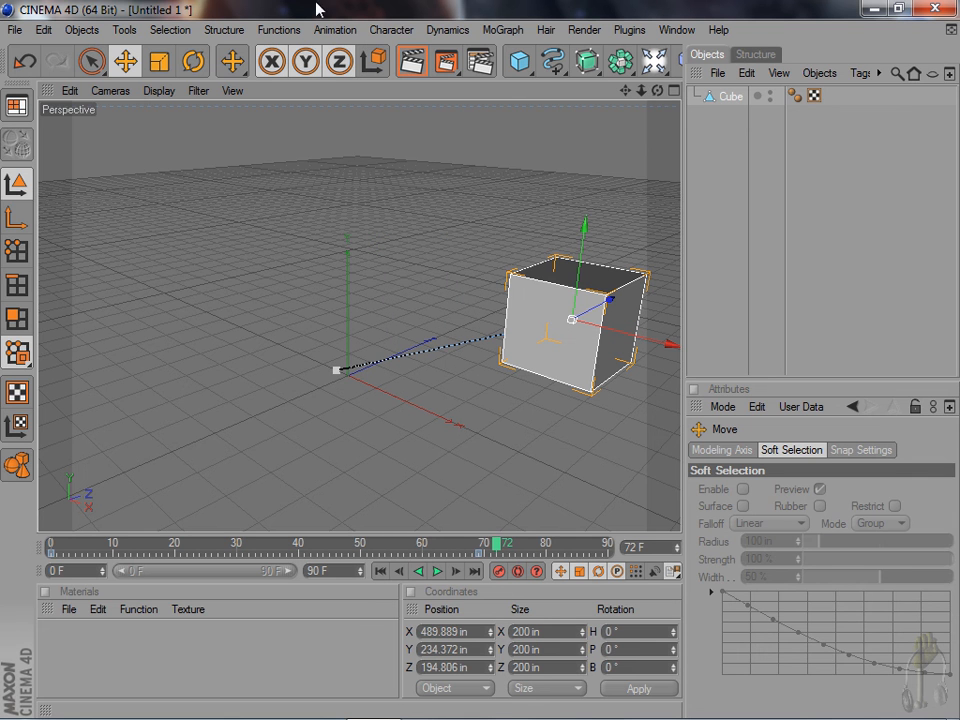
click(391, 29)
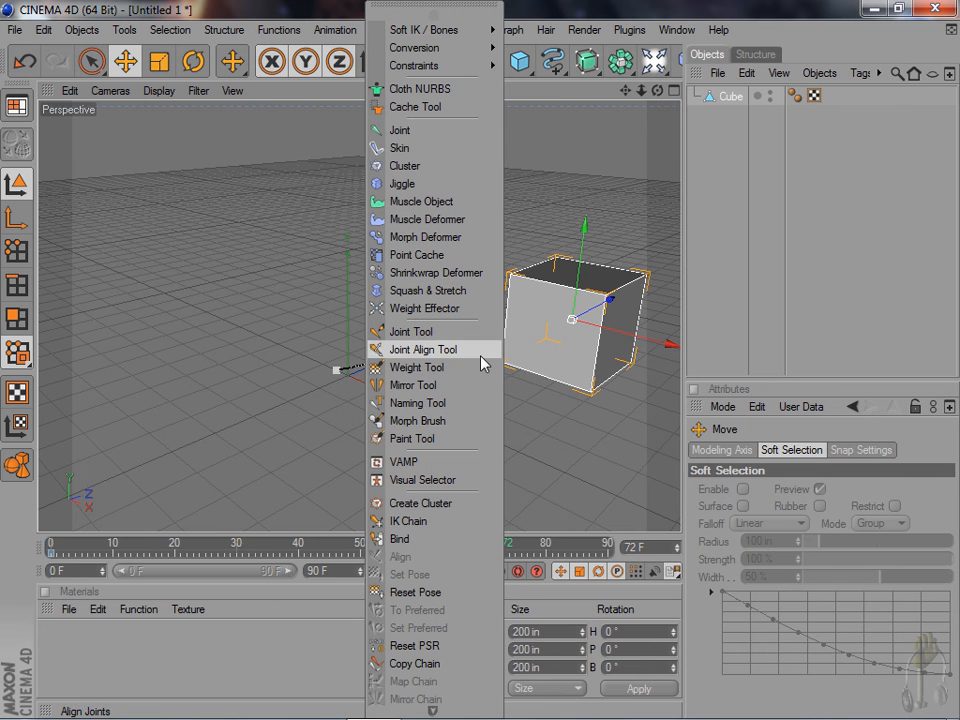
click(556, 8)
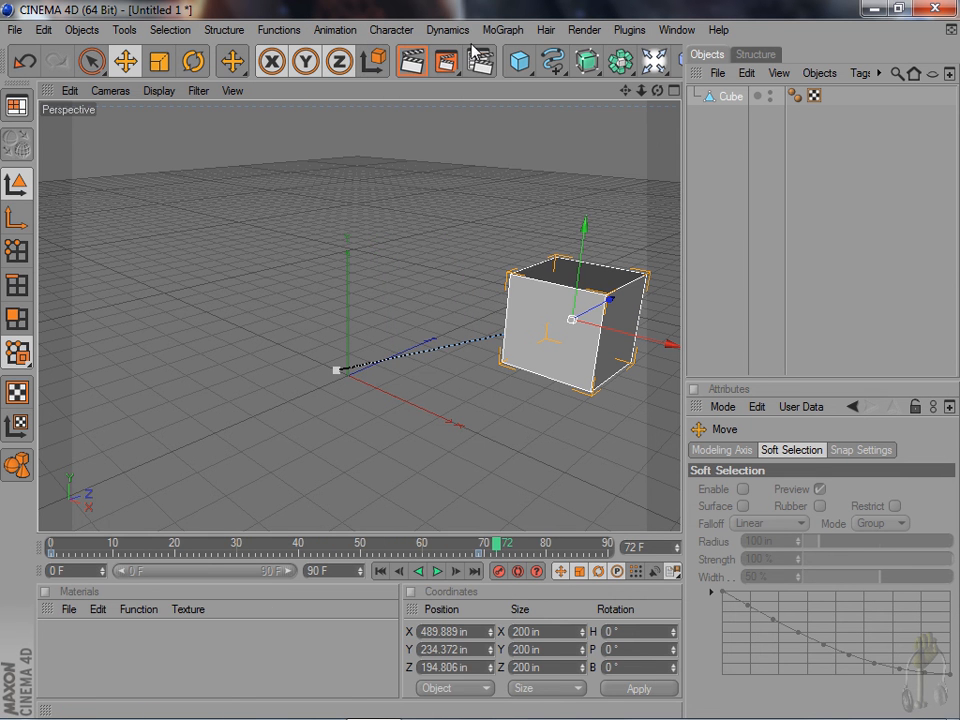
- Look through the dynamics, MoGraph, hair, render, plugin and window commands, including the layout options and the available layout presets
click(447, 29)
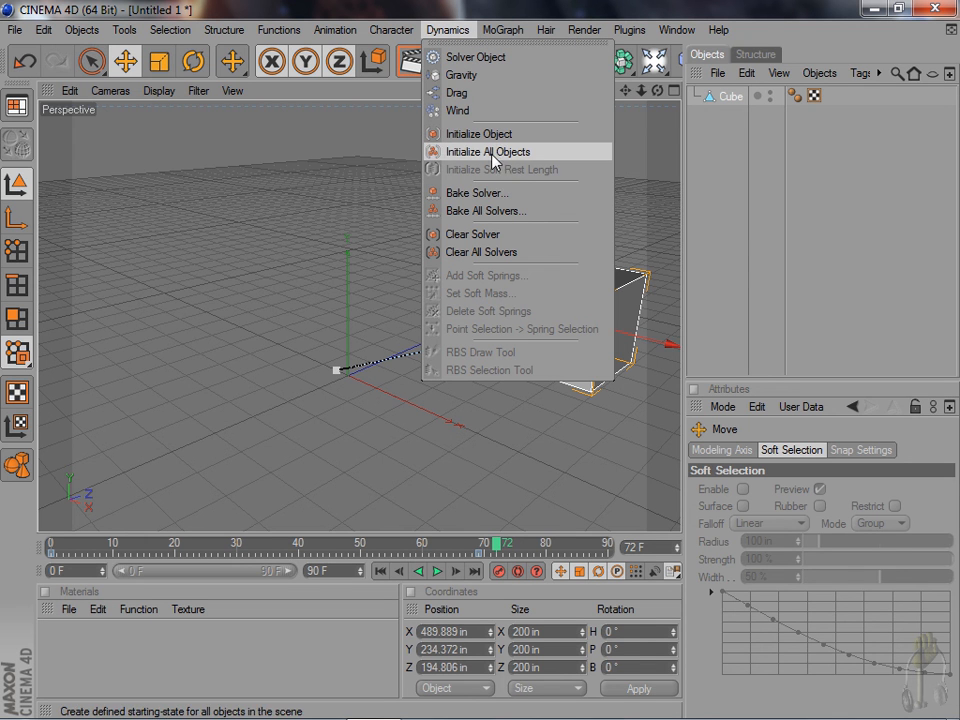
mouse_move(505, 38)
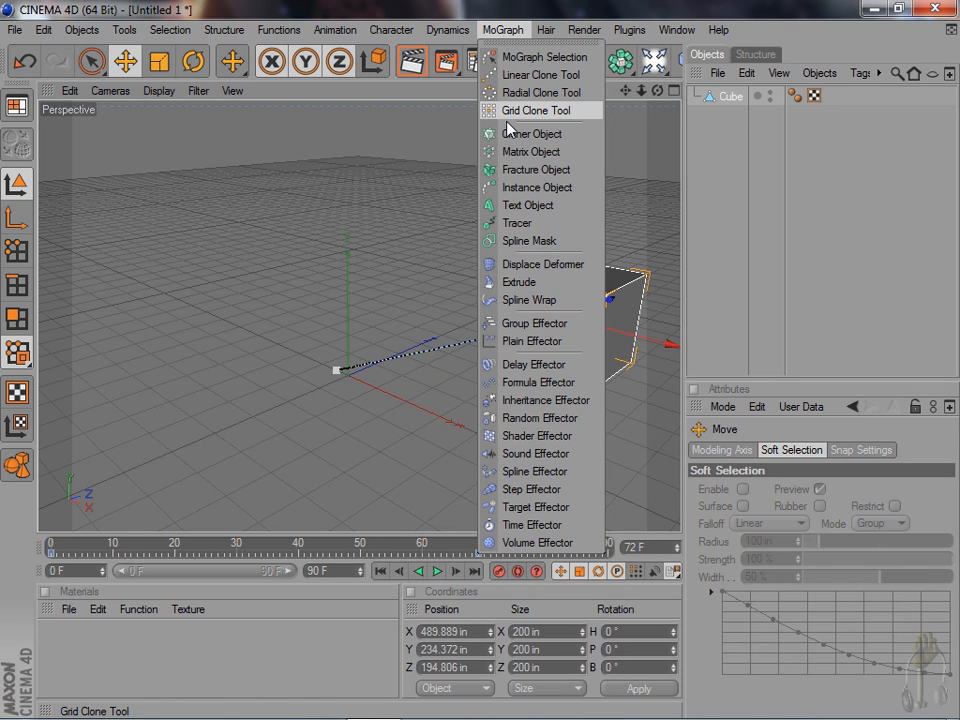
mouse_move(547, 33)
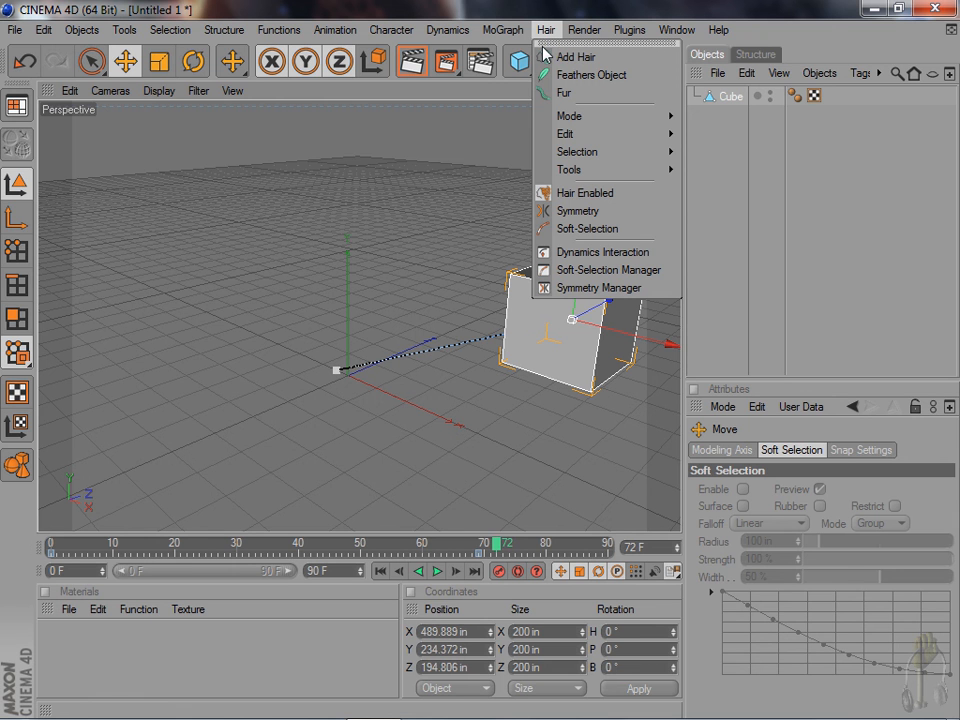
mouse_move(580, 32)
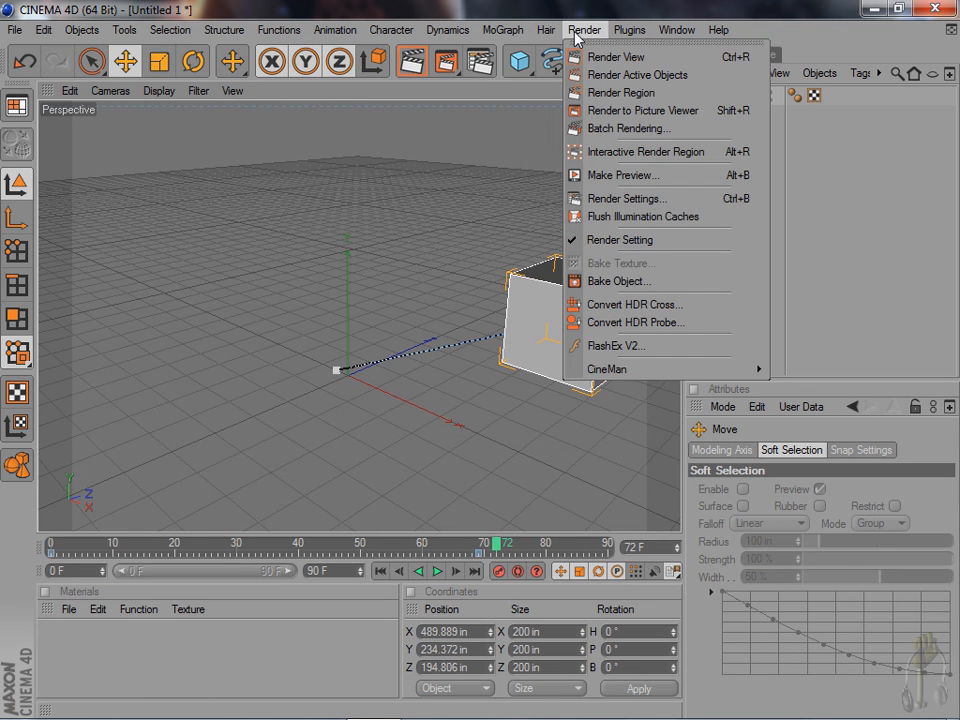
mouse_move(614, 34)
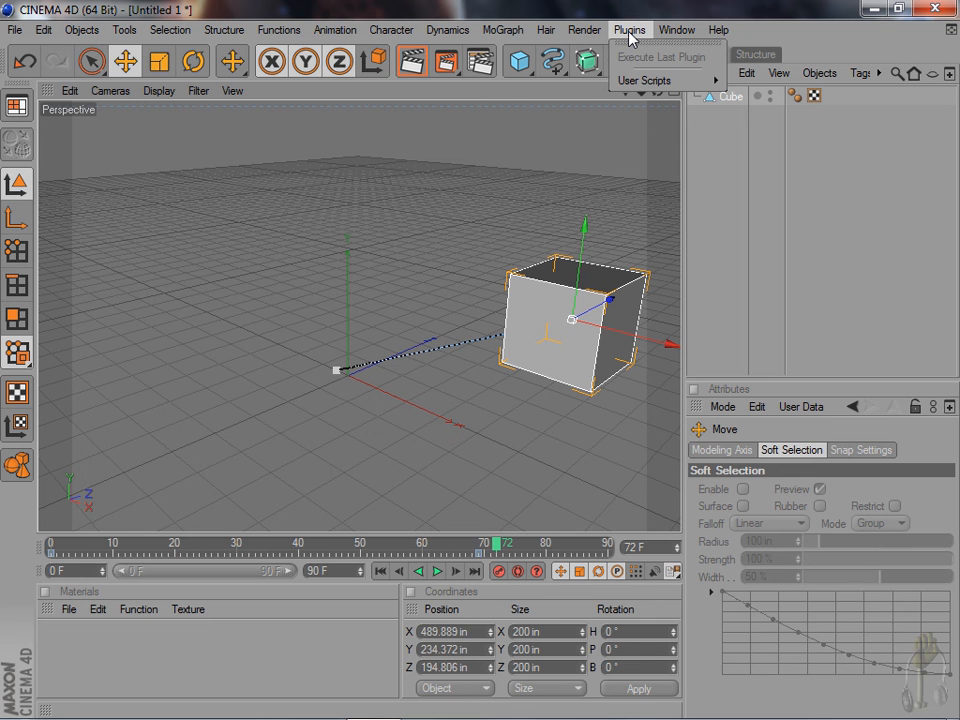
mouse_move(682, 36)
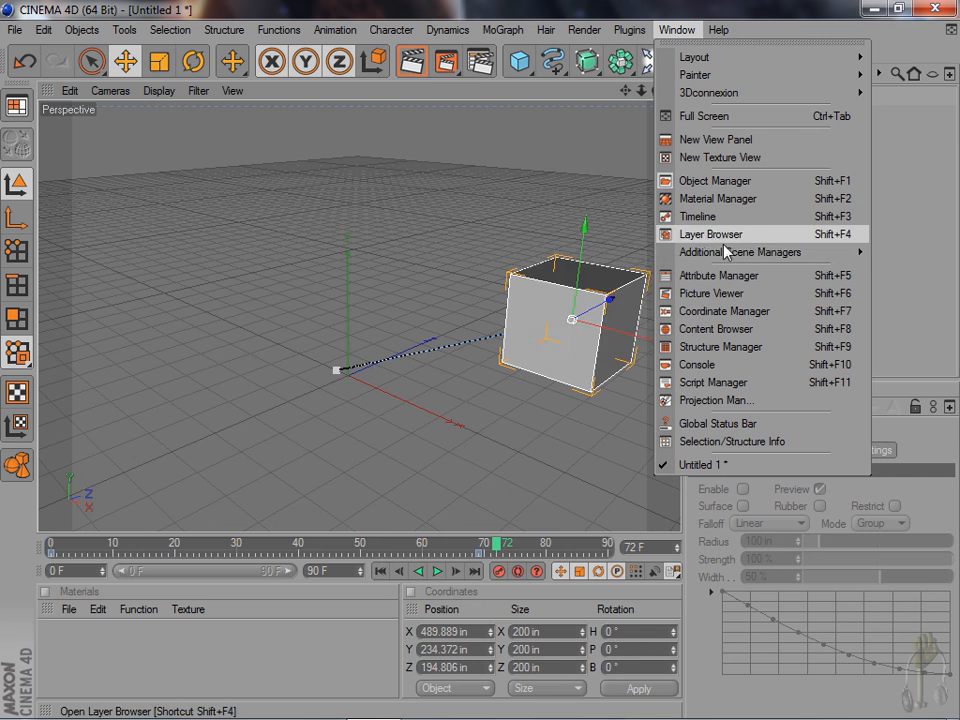
mouse_move(695, 62)
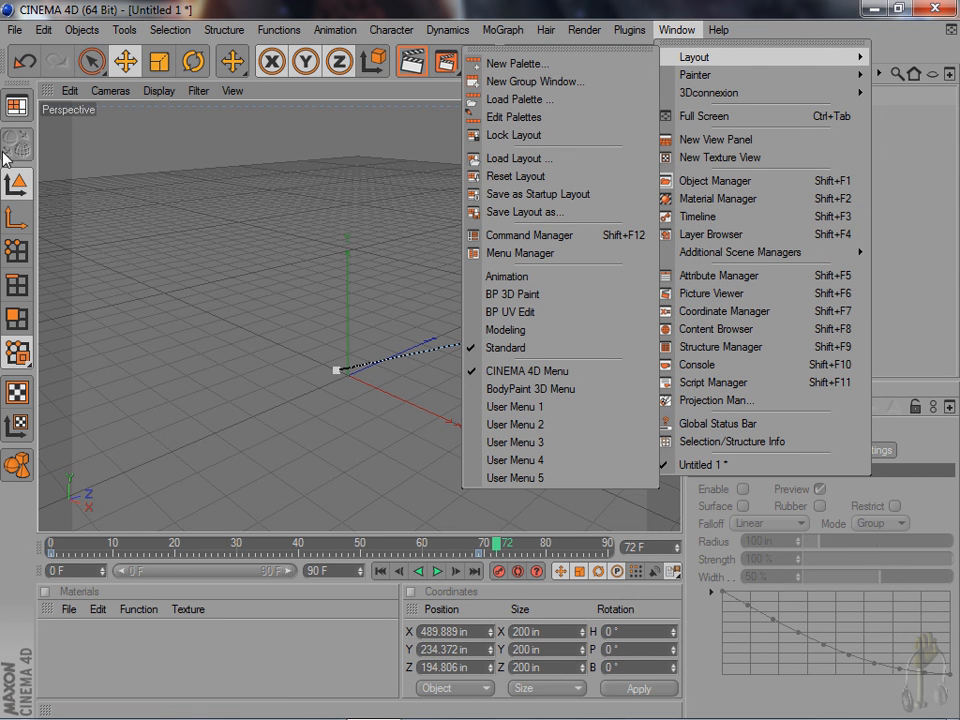
click(10, 100)
click(12, 92)
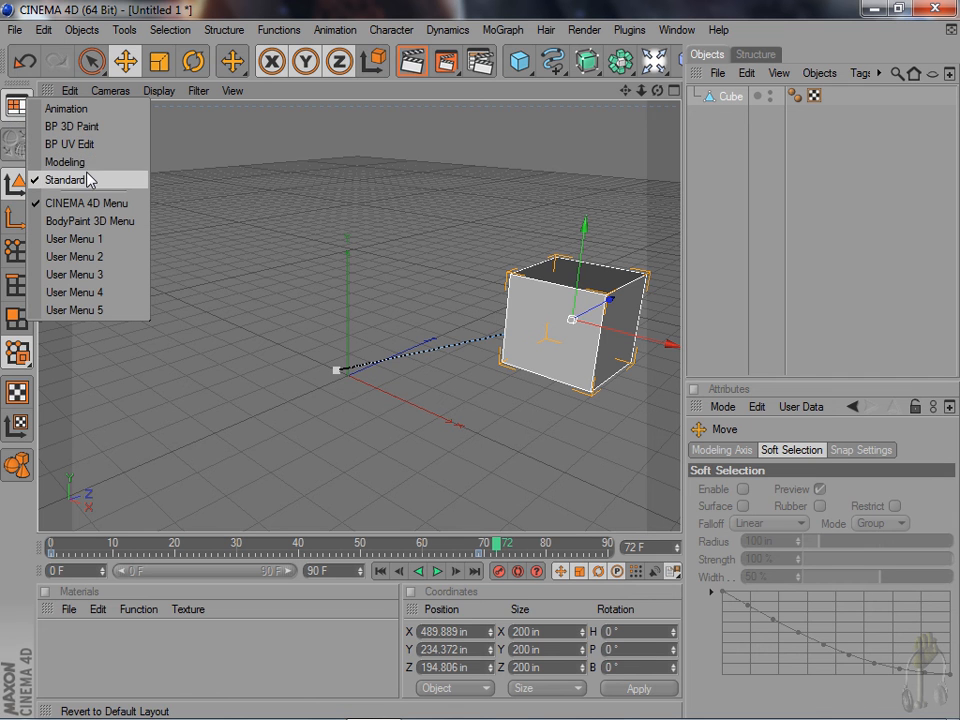
click(536, 135)
- Undock the Objects manager, move its floating window over the viewport, and close it
click(697, 78)
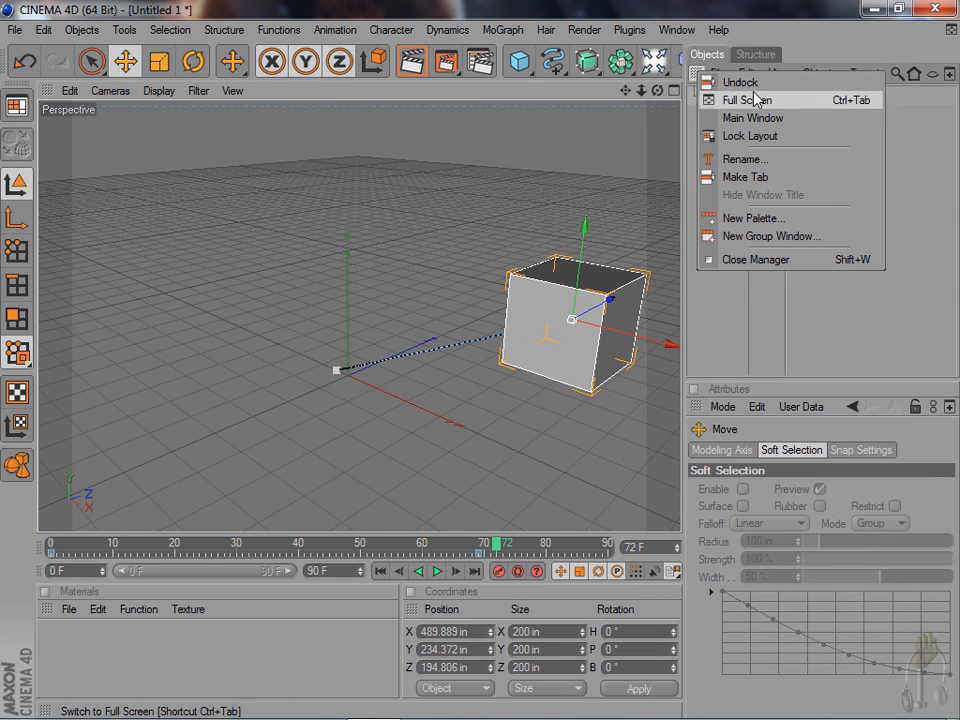
click(733, 80)
drag(734, 52, 399, 253)
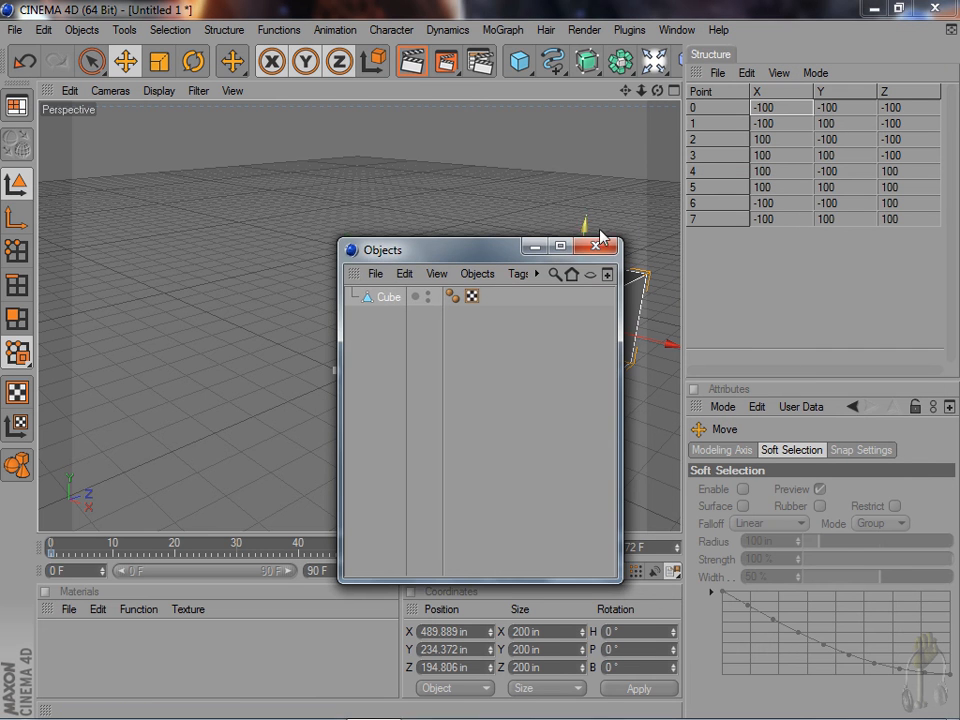
click(607, 244)
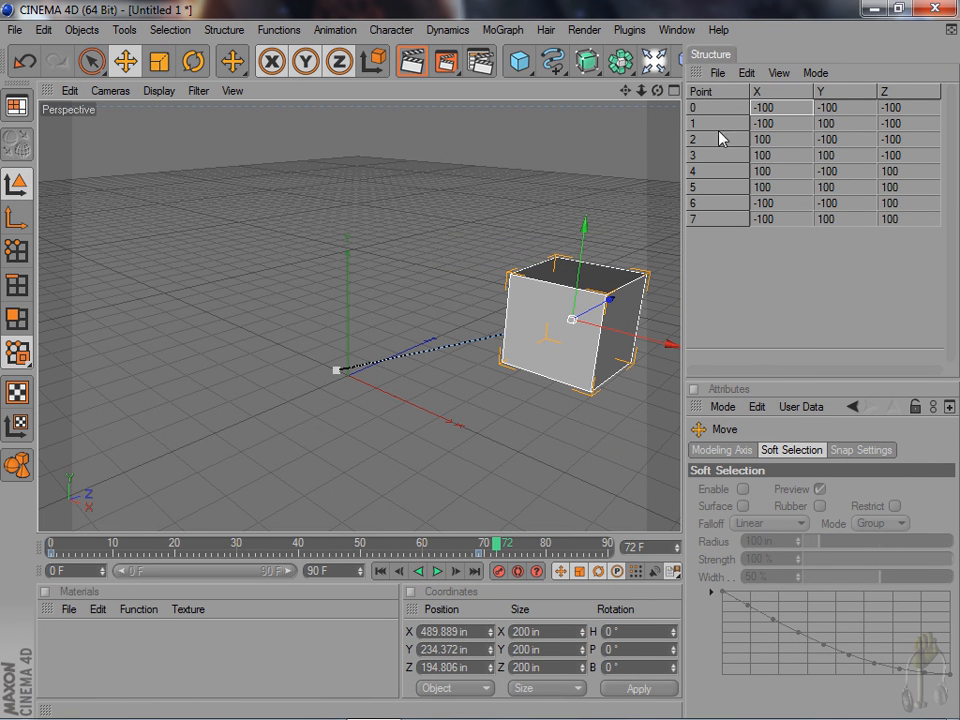
- Reset the interface layout to bring back the Objects manager
click(676, 30)
mouse_move(695, 57)
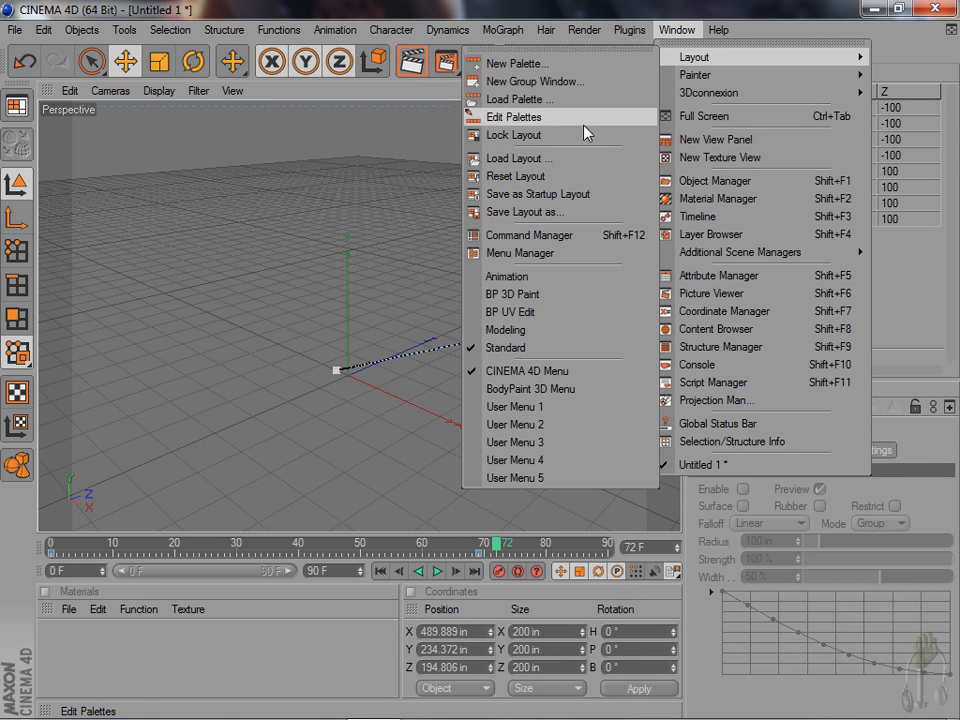
click(586, 176)
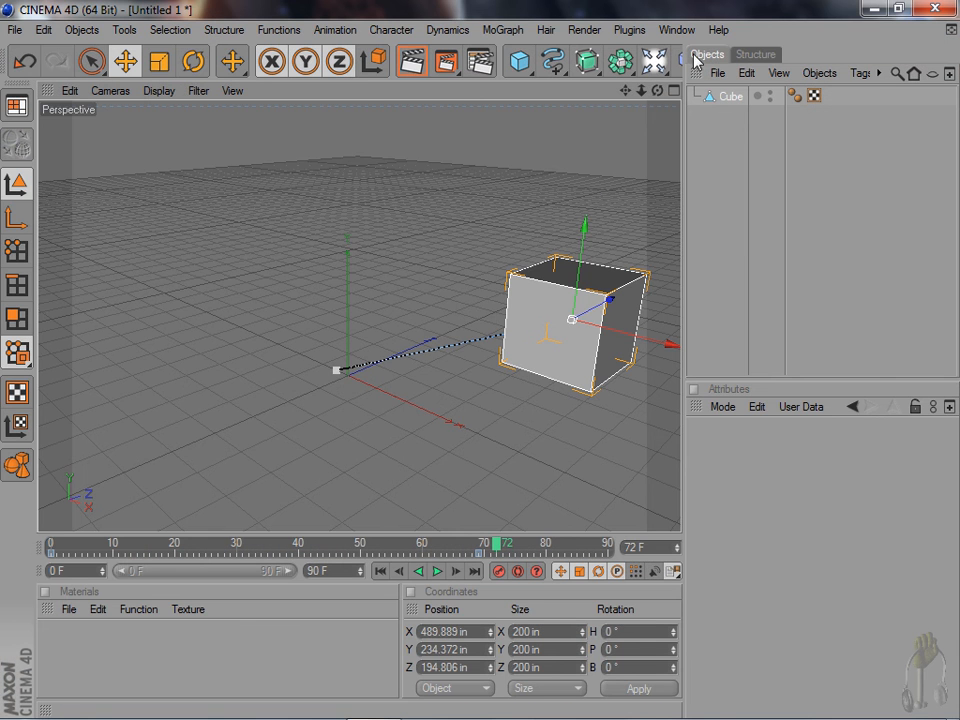
- Review the layout presets without switching layout, and deselect the cube
click(16, 105)
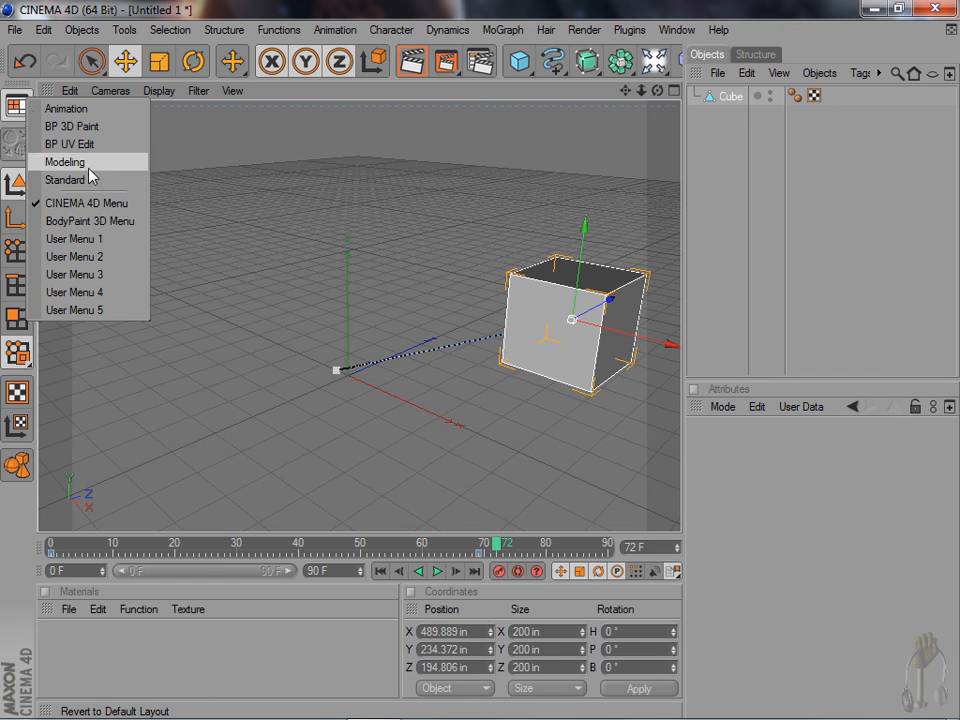
click(923, 125)
click(716, 205)
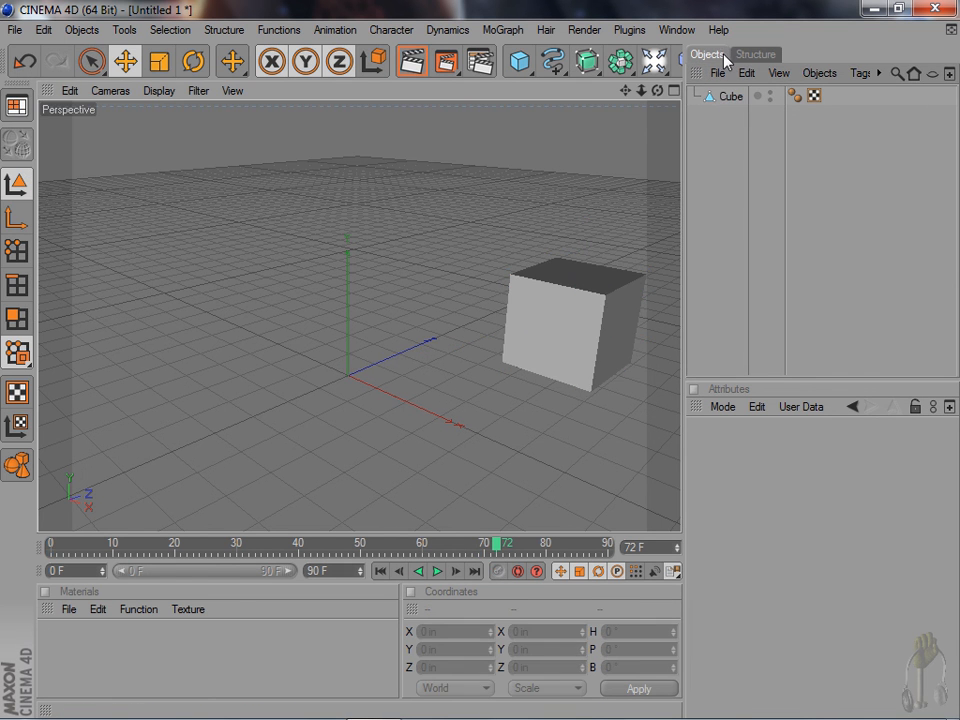